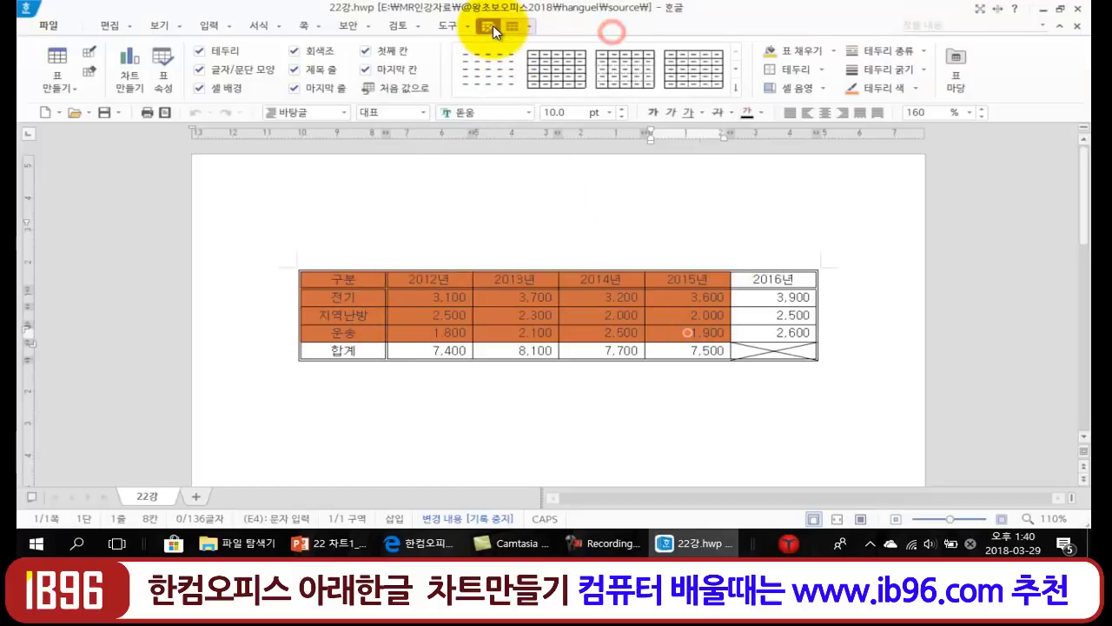
- Create a chart from the selected table cells covering 전기, 지역난방 and 운송 for 2012년 to 2015년, and close its data editor
{"action": "left_click", "coordinate": [136, 80]}
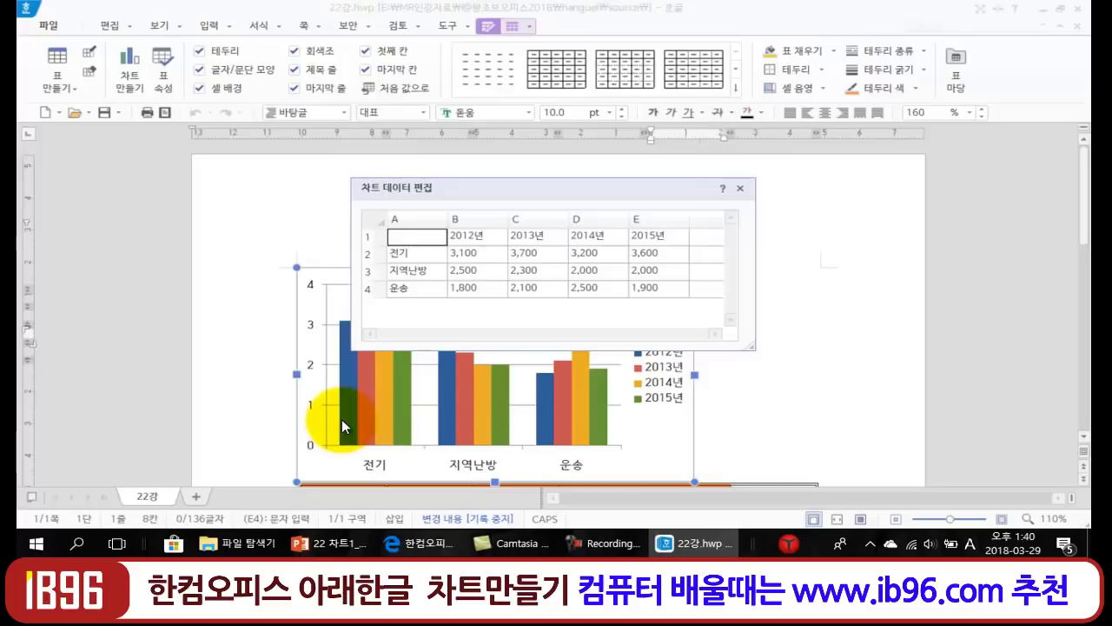
{"action": "left_click_drag", "start_coordinate": [597, 195], "coordinate": [906, 226]}
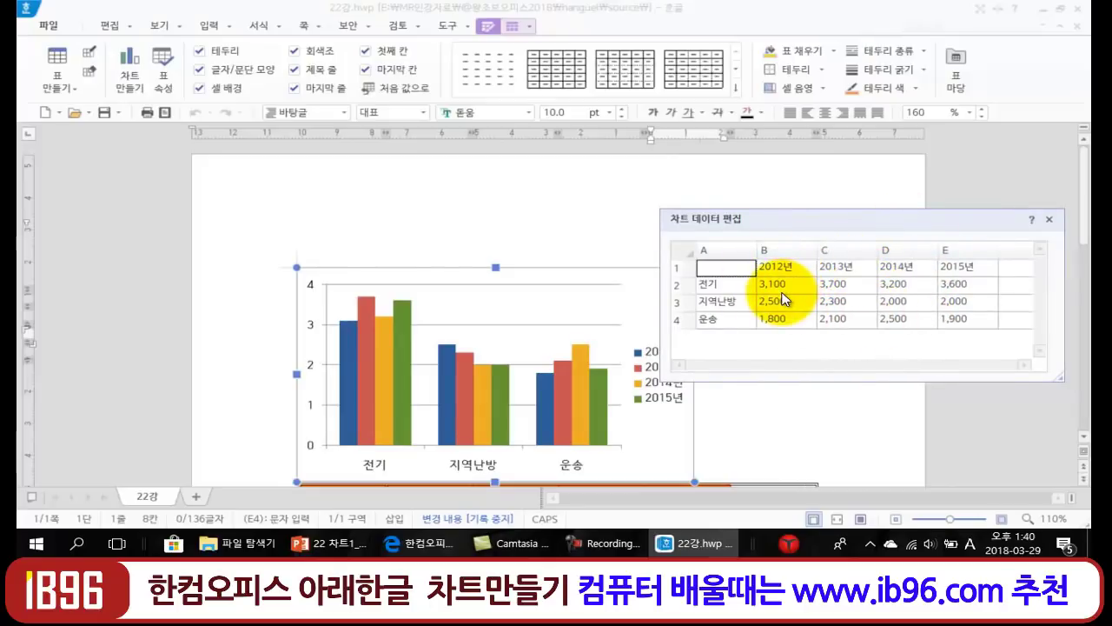
{"action": "left_click", "coordinate": [1050, 220]}
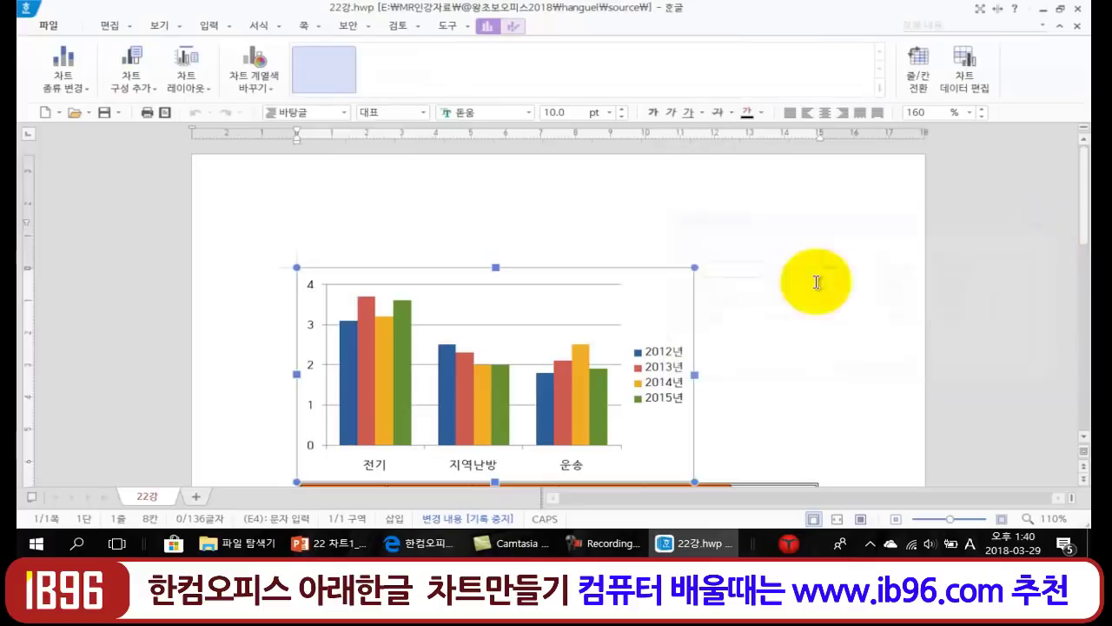
- Set the chart's width to 110 mm and height to 60 mm, and have it treated as a character (글자처럼 취급)
{"action": "right_click", "coordinate": [673, 286]}
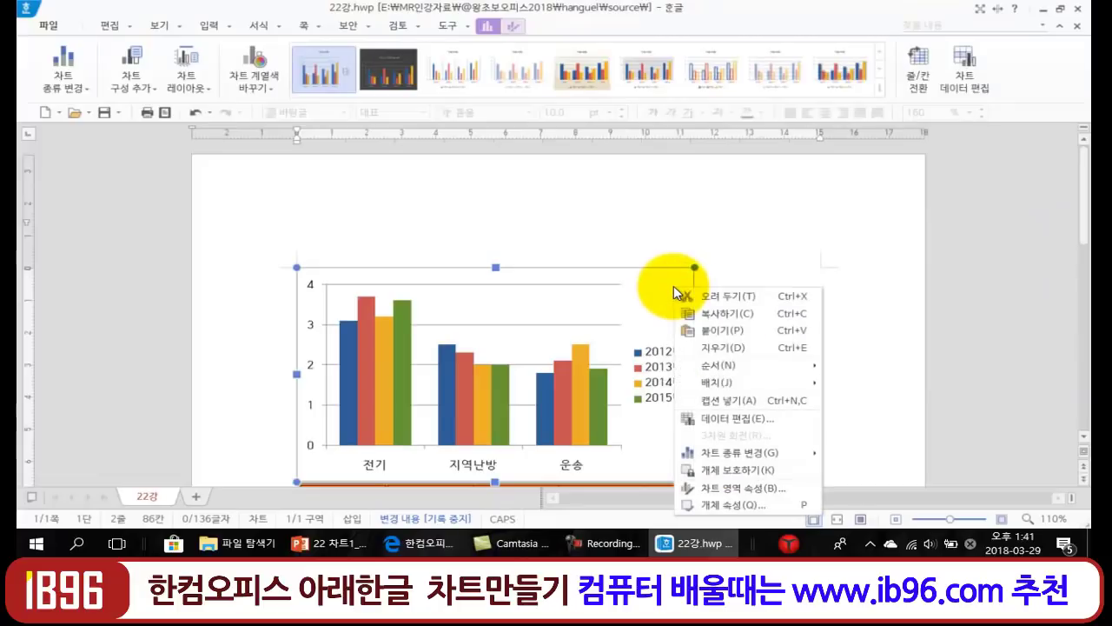
{"action": "left_click", "coordinate": [729, 504]}
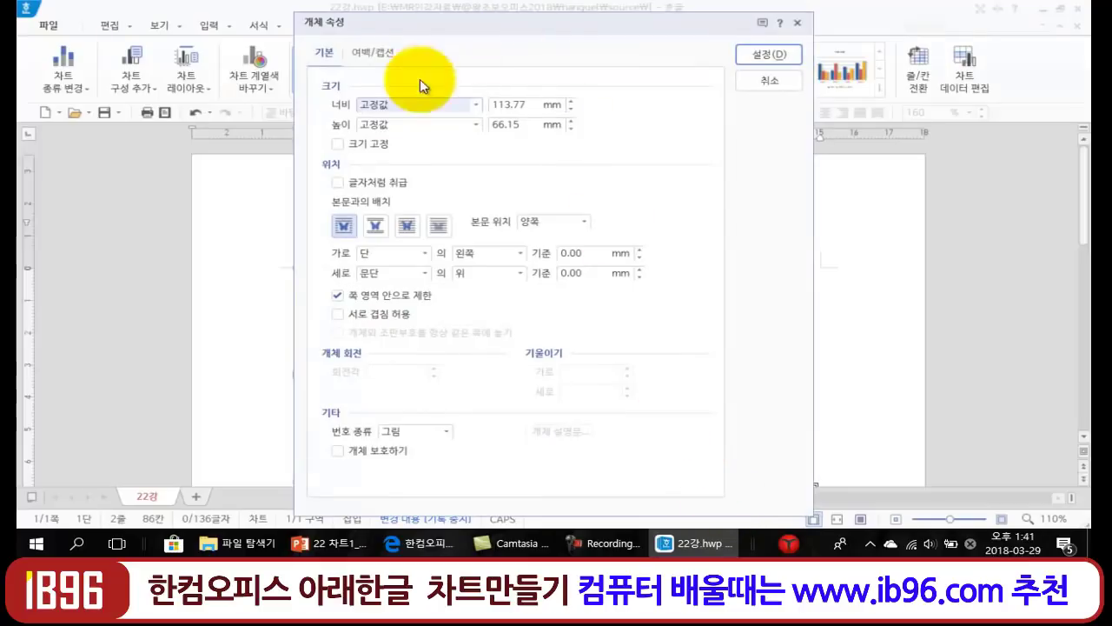
{"action": "double_click", "coordinate": [529, 104]}
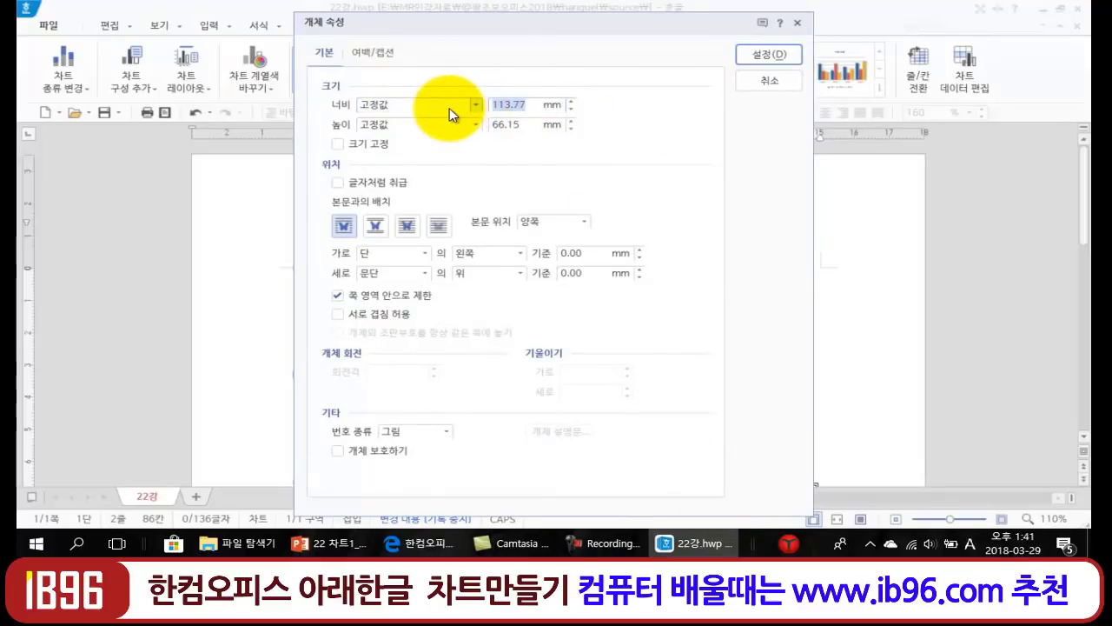
{"action": "type", "text": "110"}
{"action": "key", "text": "Tab"}
{"action": "key", "text": "Tab"}
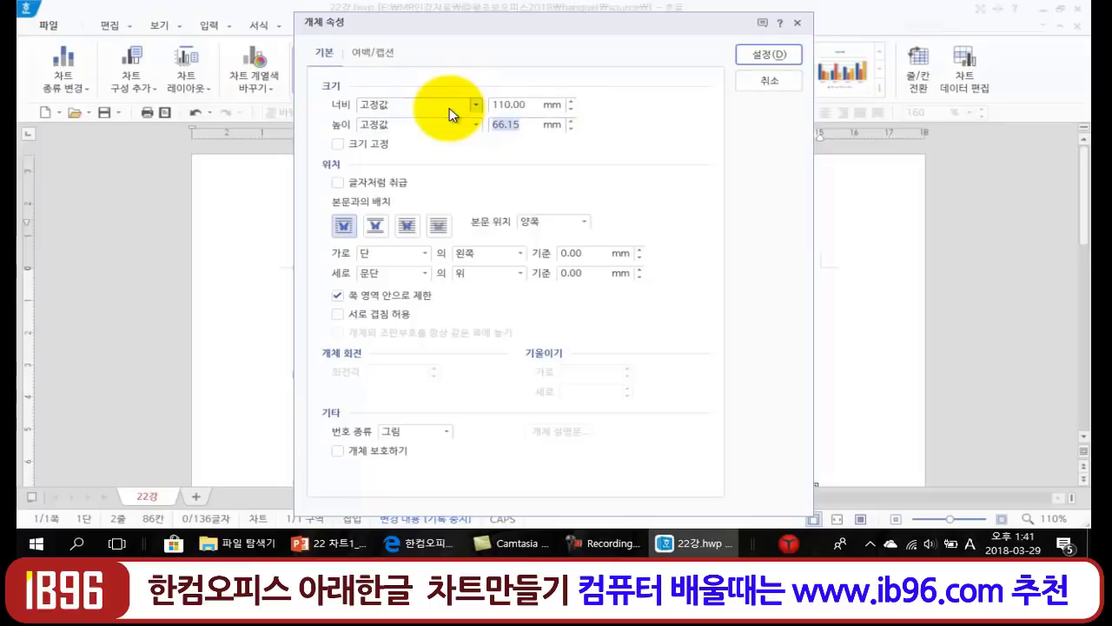
{"action": "type", "text": "60"}
{"action": "left_click", "coordinate": [404, 189]}
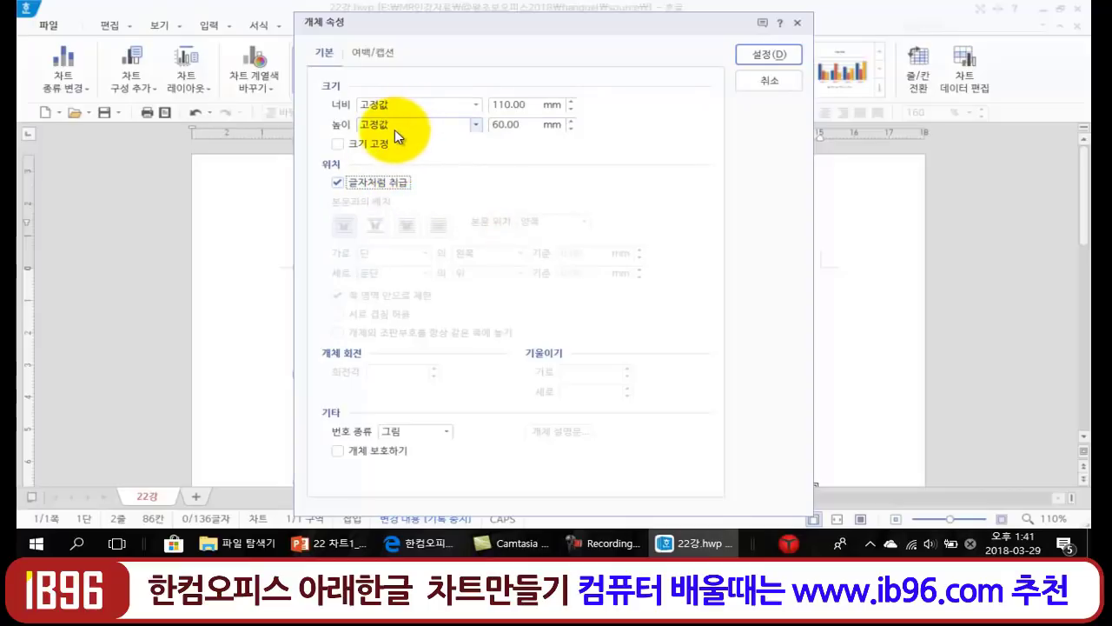
{"action": "left_click", "coordinate": [770, 55]}
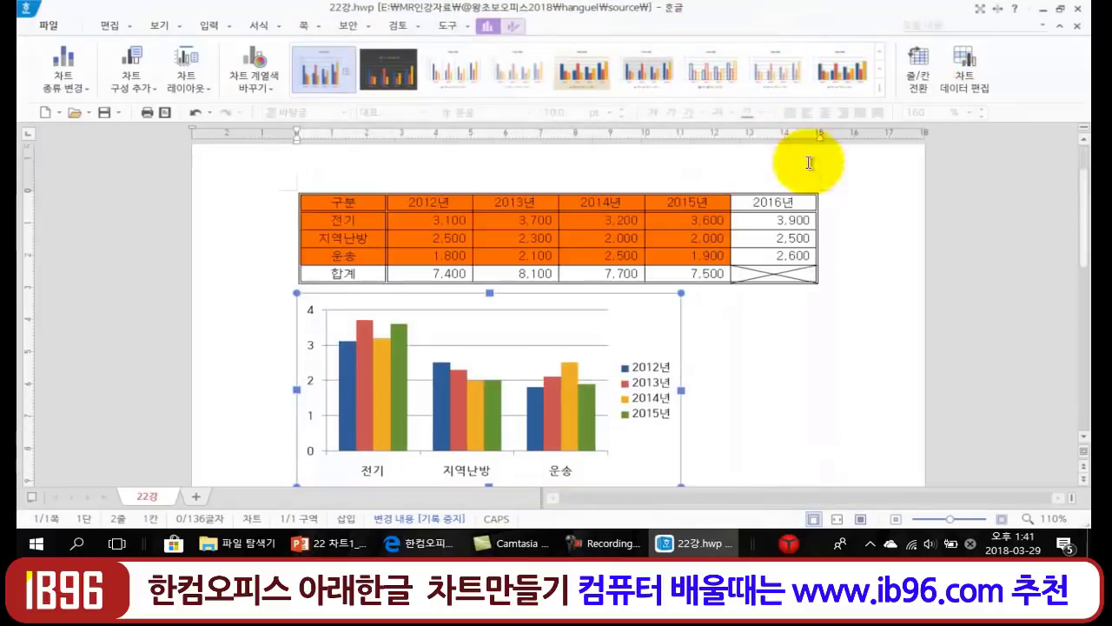
- Insert a blank line between the table and the chart
{"action": "left_click", "coordinate": [843, 278]}
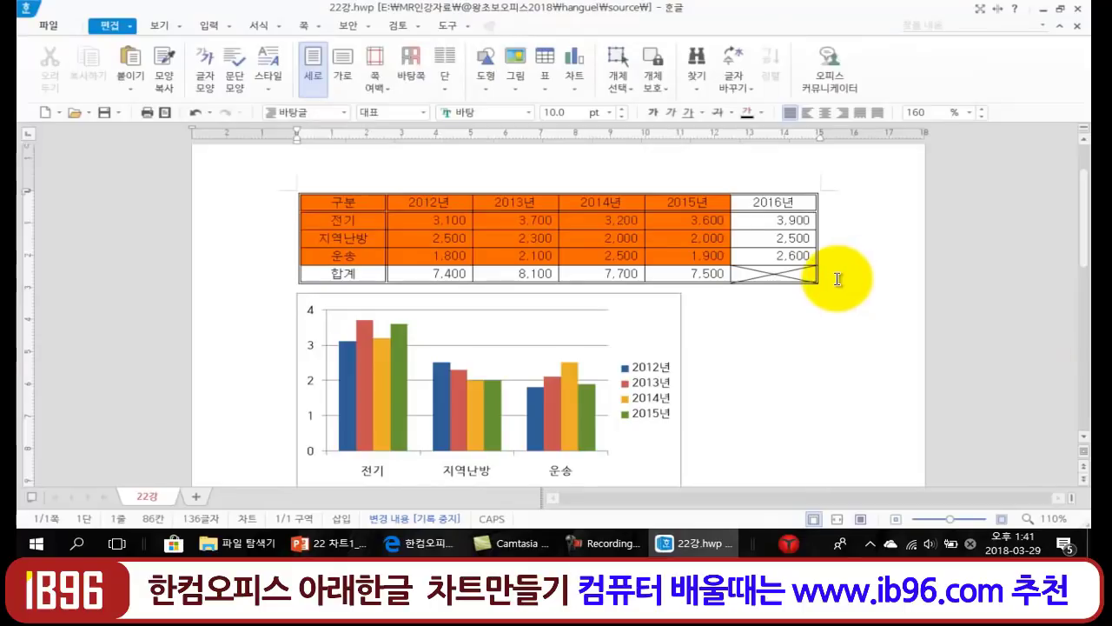
{"action": "key", "text": "Down"}
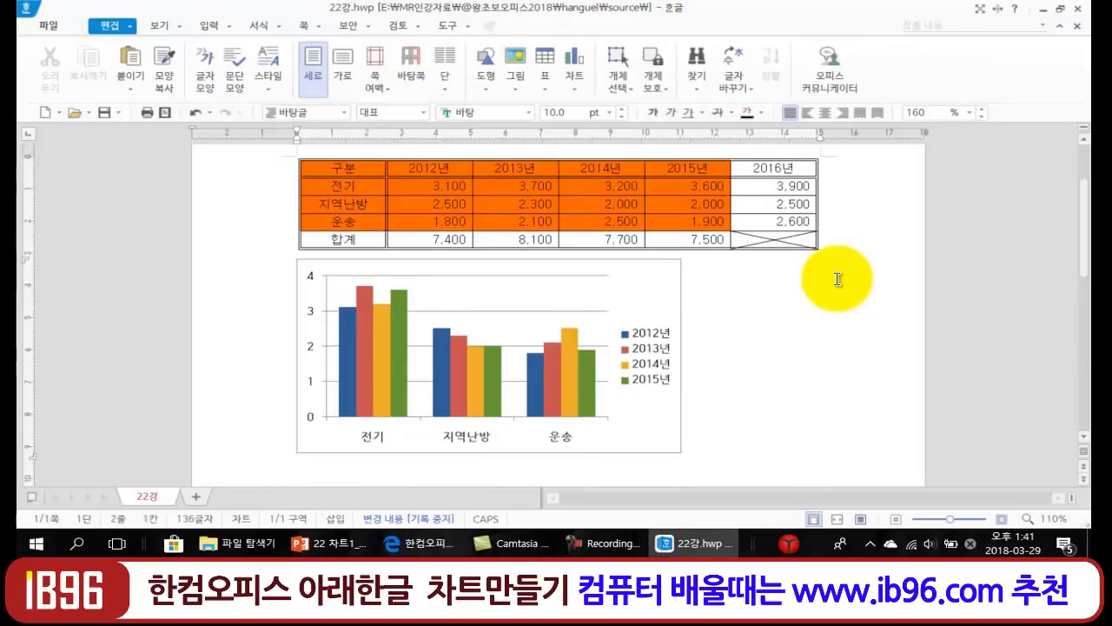
{"action": "key", "text": "Return"}
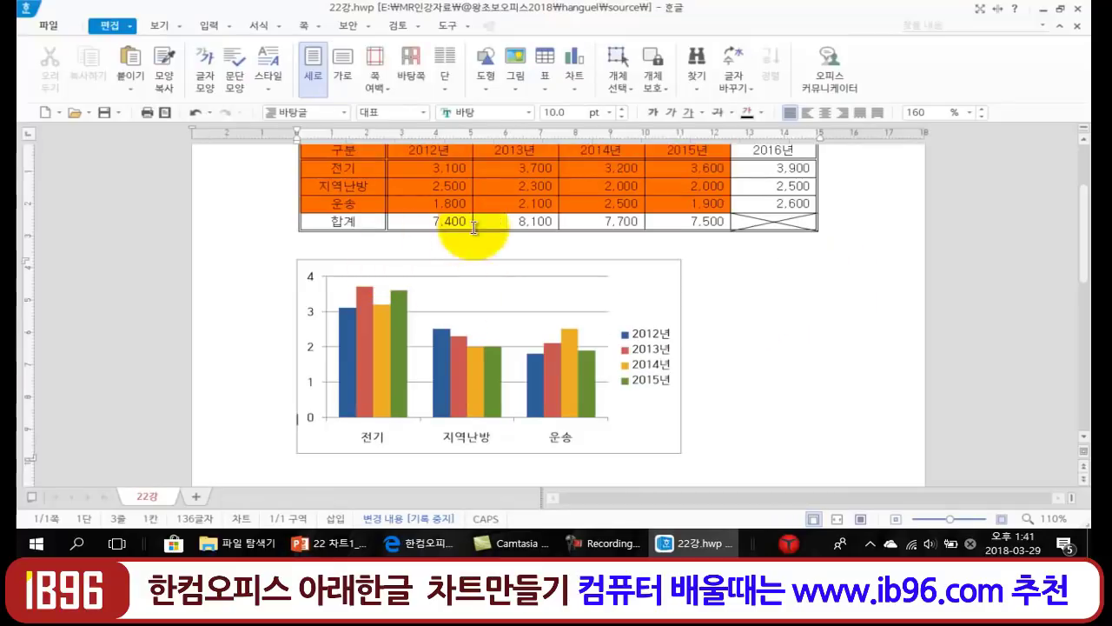
- Try the clustered and stacked (누적) horizontal bar types on the chart, and return it to clustered vertical bars
{"action": "left_click", "coordinate": [670, 270]}
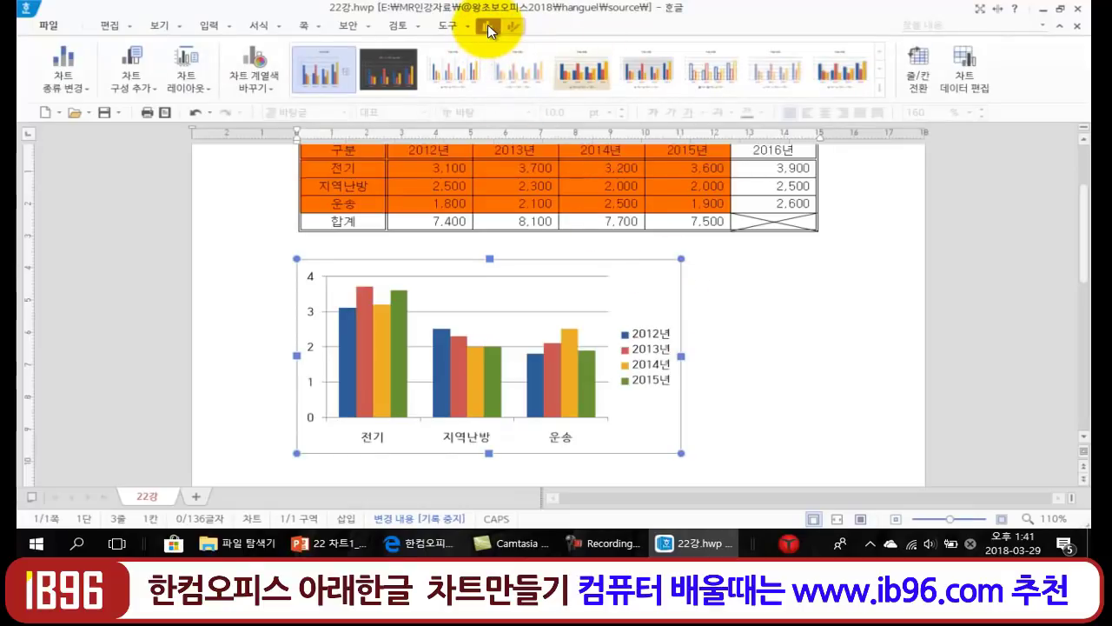
{"action": "left_click", "coordinate": [79, 90]}
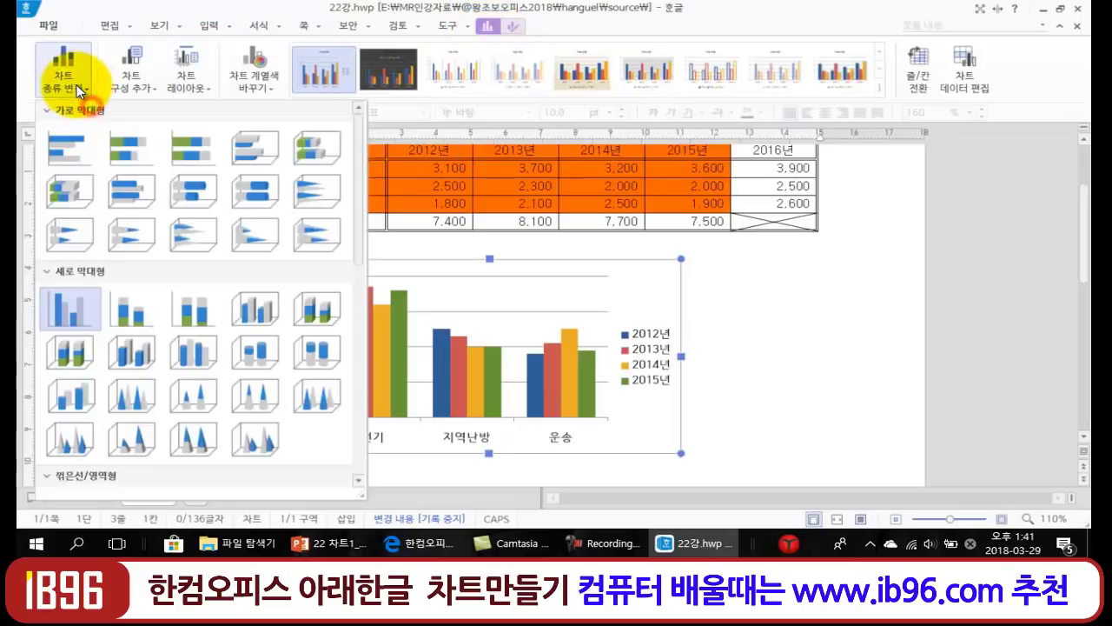
{"action": "left_click", "coordinate": [65, 146]}
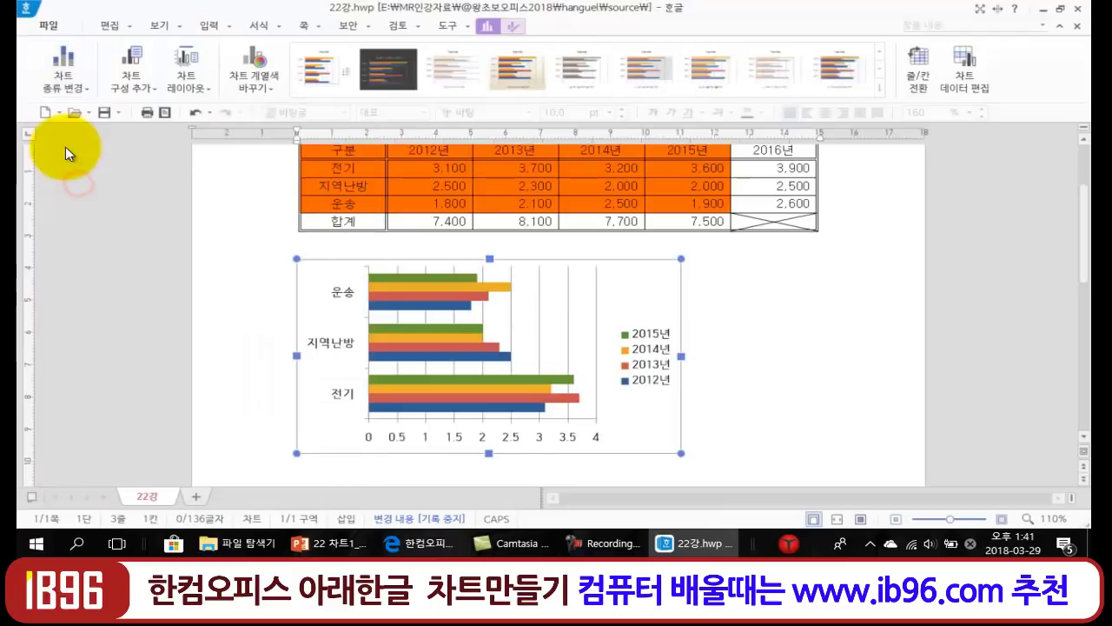
{"action": "left_click", "coordinate": [67, 76]}
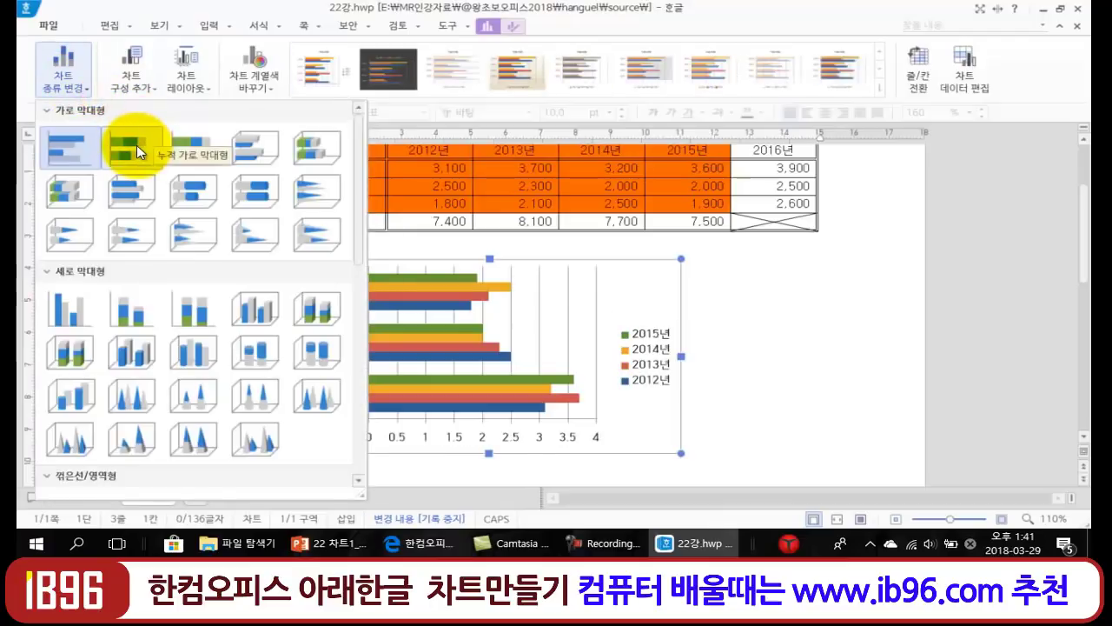
{"action": "left_click", "coordinate": [137, 145]}
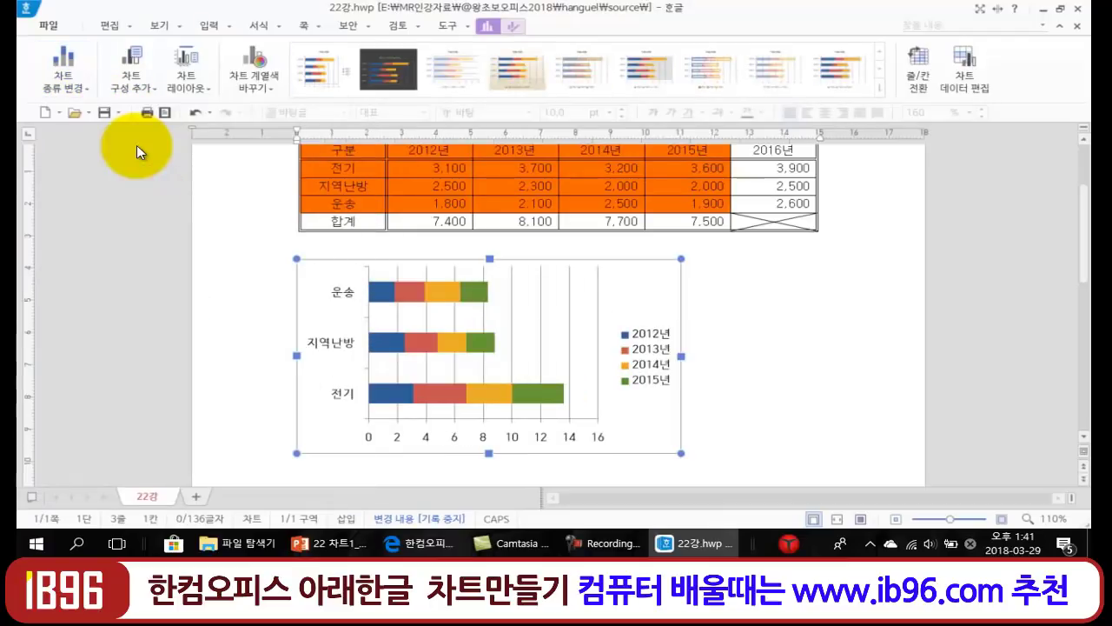
{"action": "left_click", "coordinate": [66, 77]}
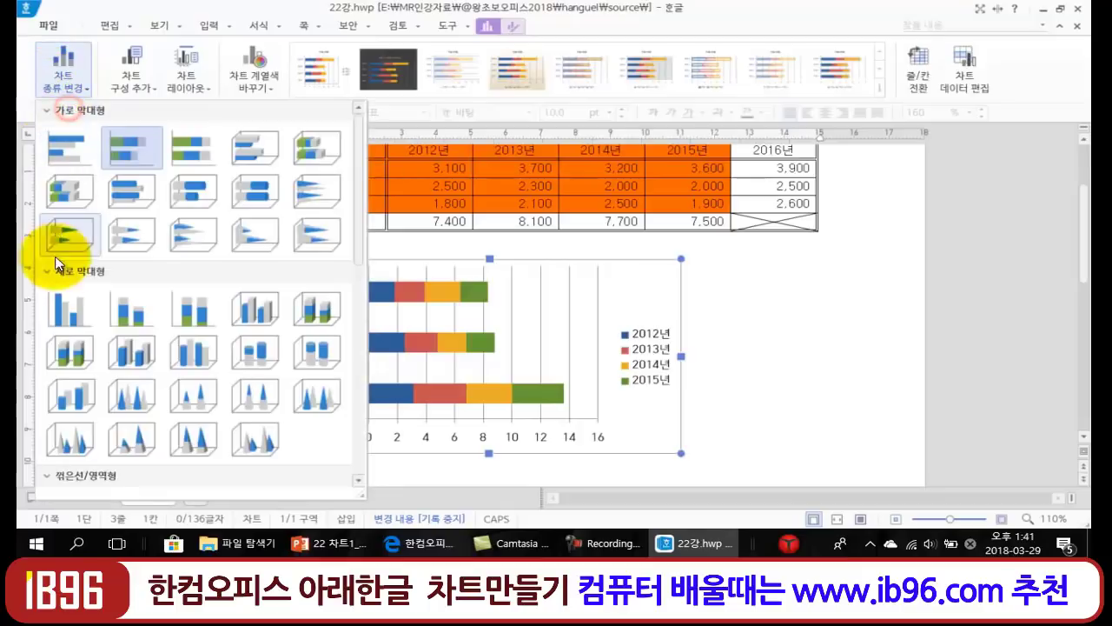
{"action": "left_click", "coordinate": [62, 318]}
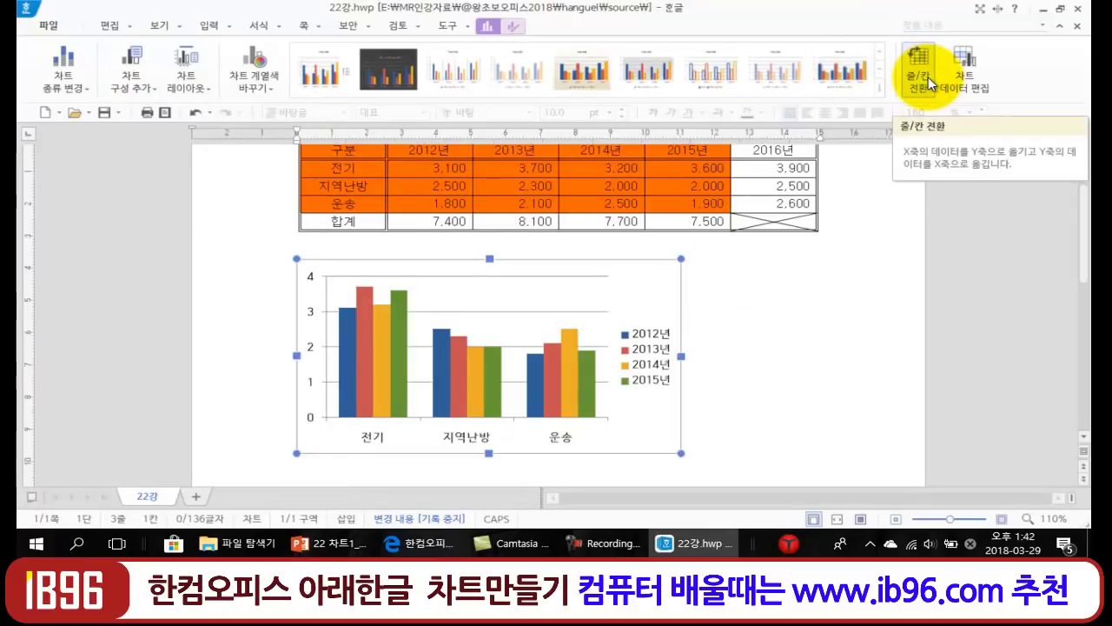
{"action": "mouse_move", "coordinate": [658, 383]}
{"action": "left_mouse_down"}
{"action": "mouse_move", "coordinate": [640, 338]}
{"action": "mouse_move", "coordinate": [658, 385]}
{"action": "left_mouse_up"}
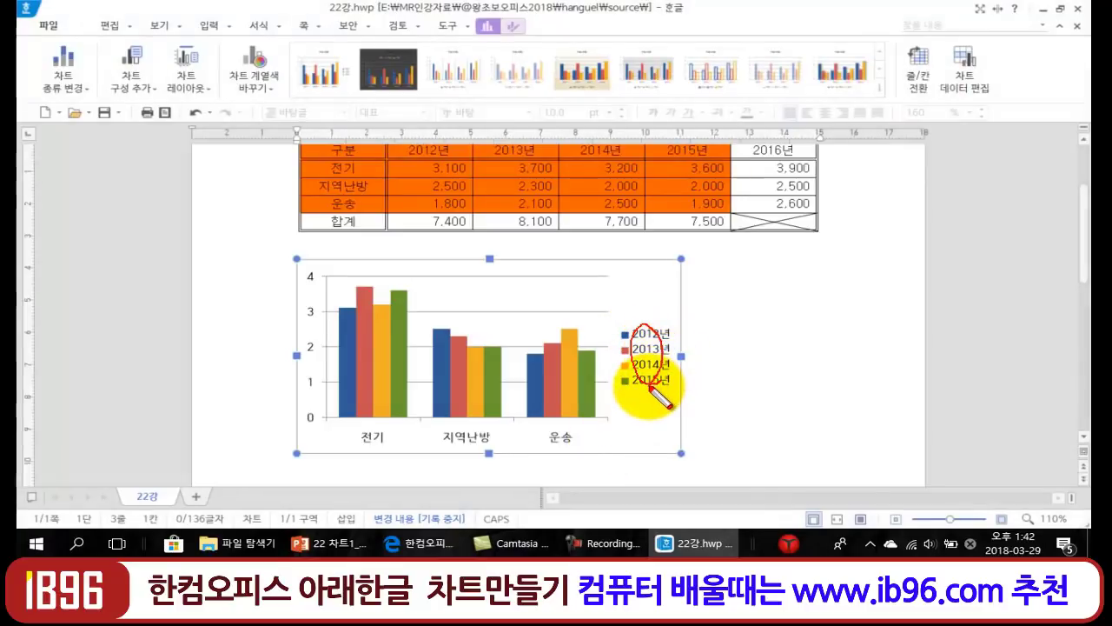
{"action": "left_click_drag", "start_coordinate": [366, 442], "coordinate": [578, 429]}
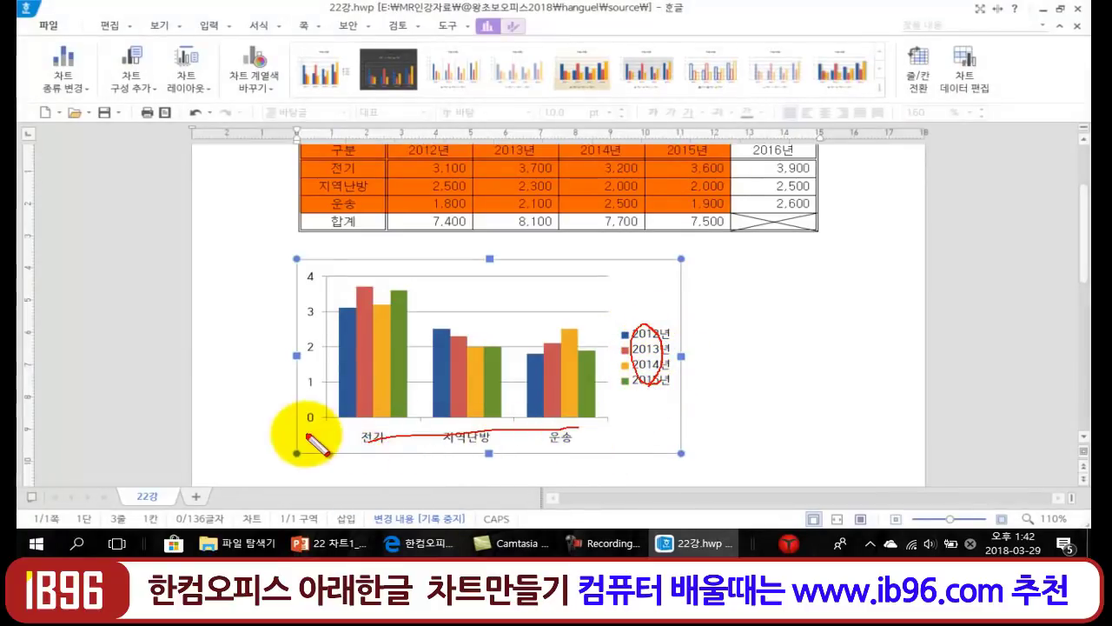
{"action": "left_click_drag", "start_coordinate": [352, 439], "coordinate": [580, 423]}
{"action": "mouse_move", "coordinate": [657, 387]}
{"action": "left_mouse_down"}
{"action": "mouse_move", "coordinate": [669, 344]}
{"action": "mouse_move", "coordinate": [665, 385]}
{"action": "left_mouse_up"}
{"action": "key", "text": "Escape"}
- Swap the chart's rows and columns to compare both arrangements, ending with the years as the legend series
{"action": "left_click", "coordinate": [928, 63]}
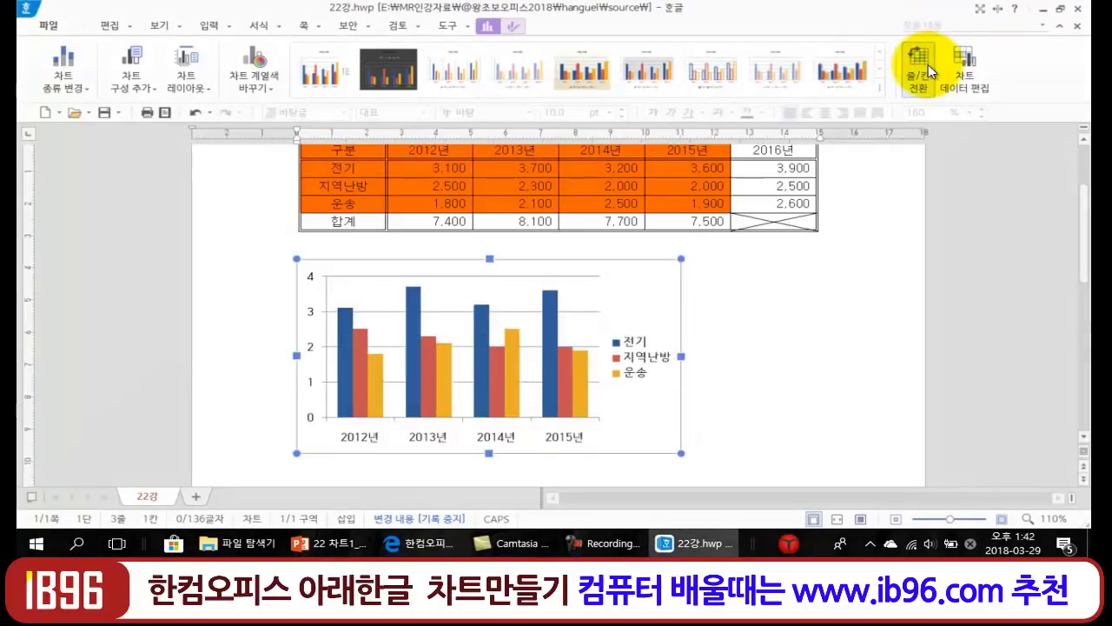
{"action": "left_click", "coordinate": [928, 64]}
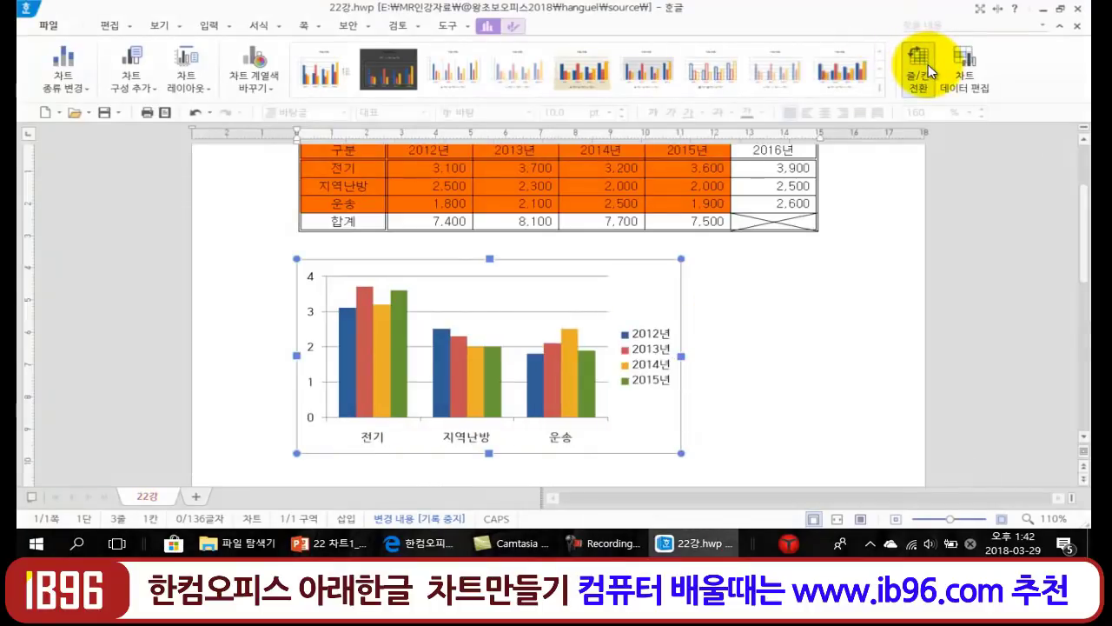
{"action": "left_click", "coordinate": [928, 65]}
{"action": "left_click", "coordinate": [928, 65]}
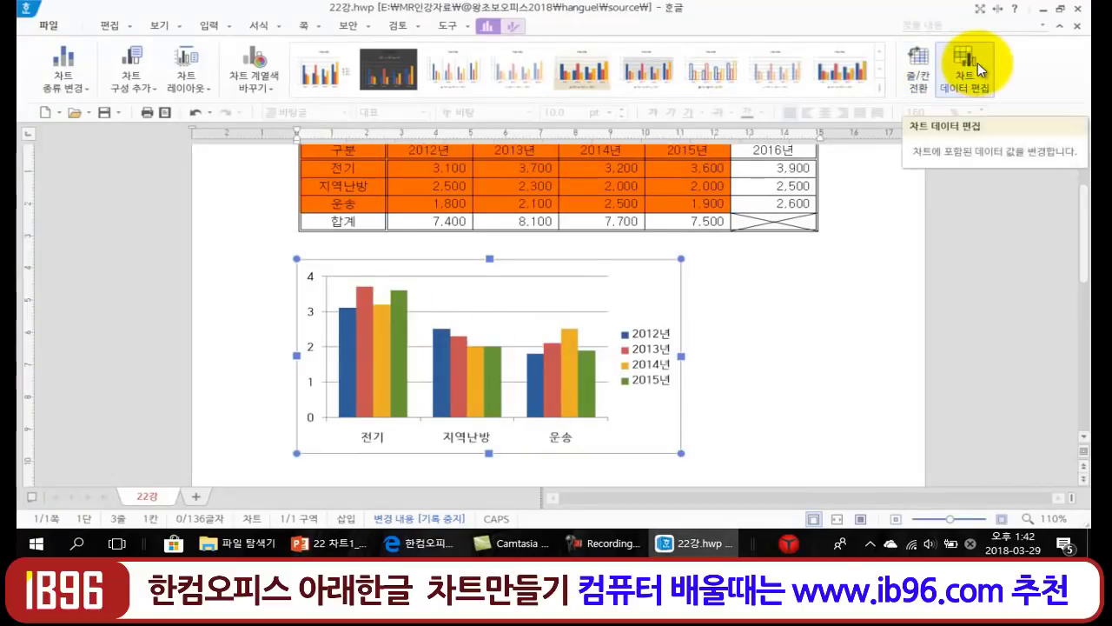
- Edit the chart's data so that the 2013년 value for 전기 is 2,700, entered with the thousands comma
{"action": "left_click", "coordinate": [964, 62]}
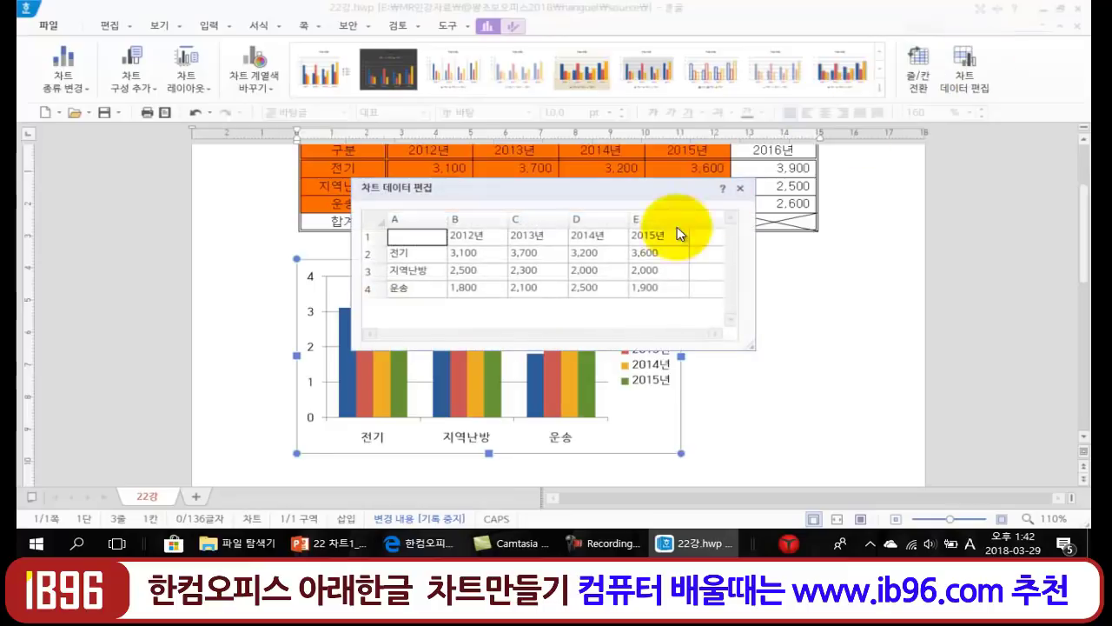
{"action": "left_click", "coordinate": [538, 254]}
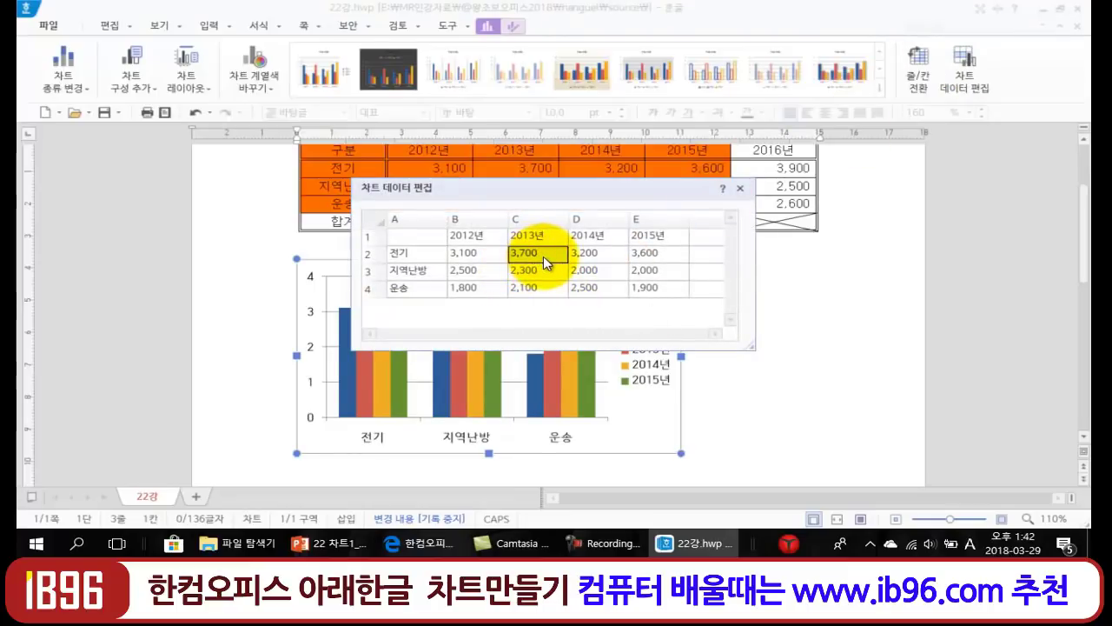
{"action": "left_click_drag", "start_coordinate": [596, 193], "coordinate": [952, 210]}
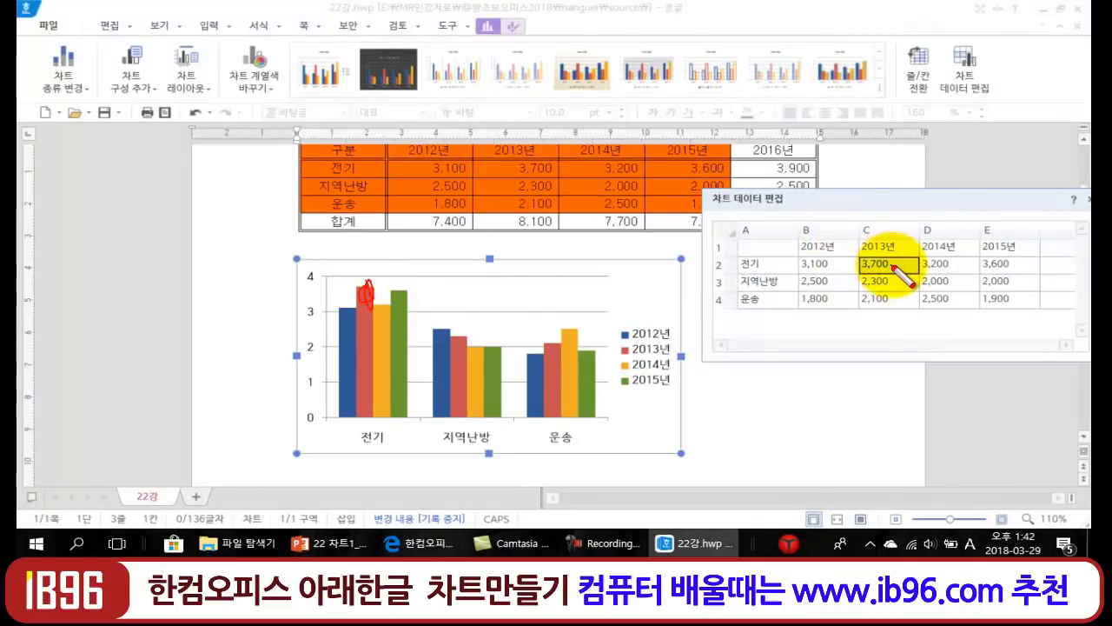
{"action": "key", "text": "Escape"}
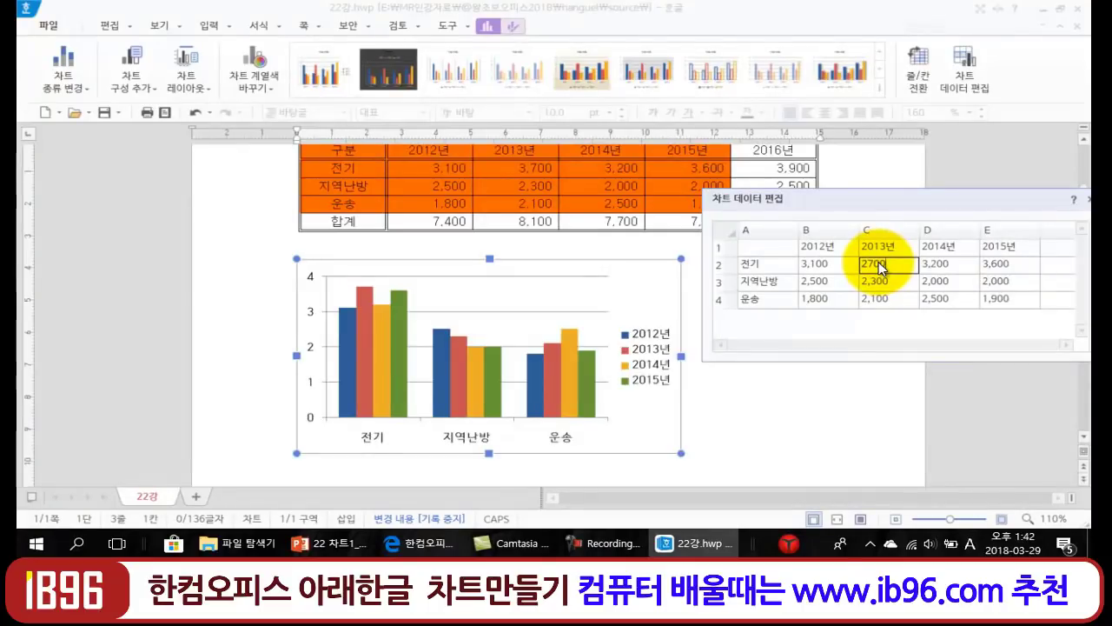
{"action": "key", "text": "Return"}
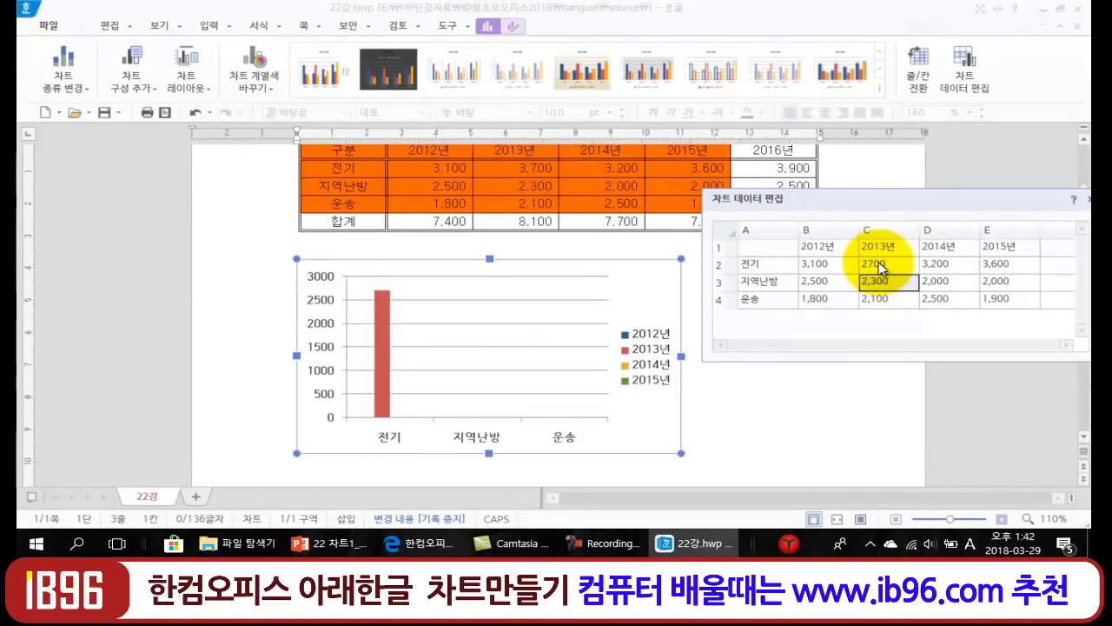
{"action": "left_click", "coordinate": [878, 261]}
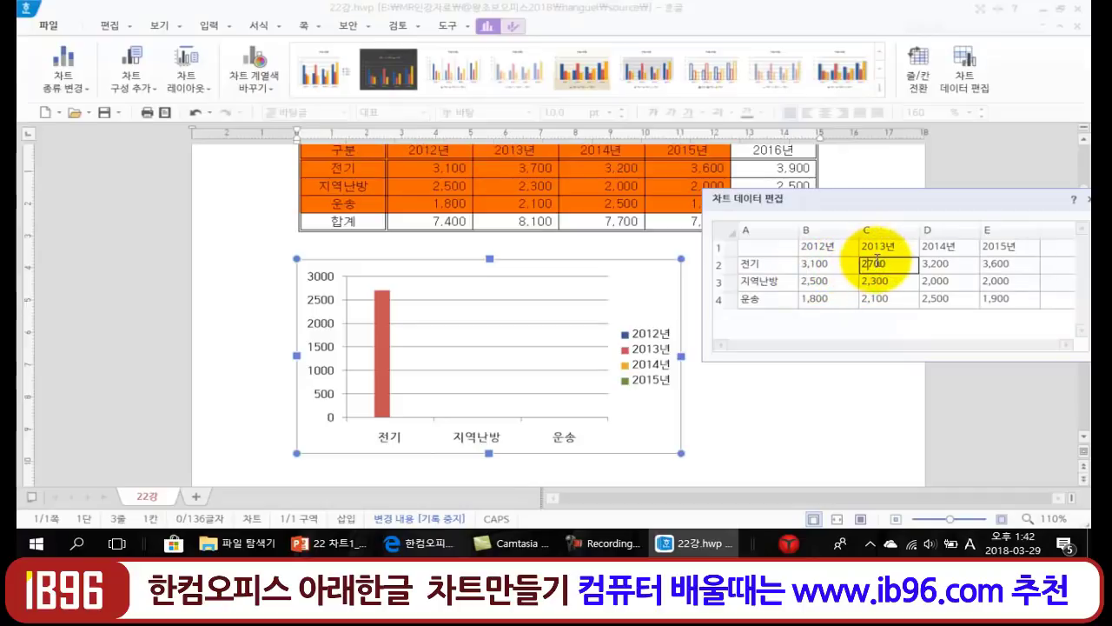
{"action": "key", "text": "Return"}
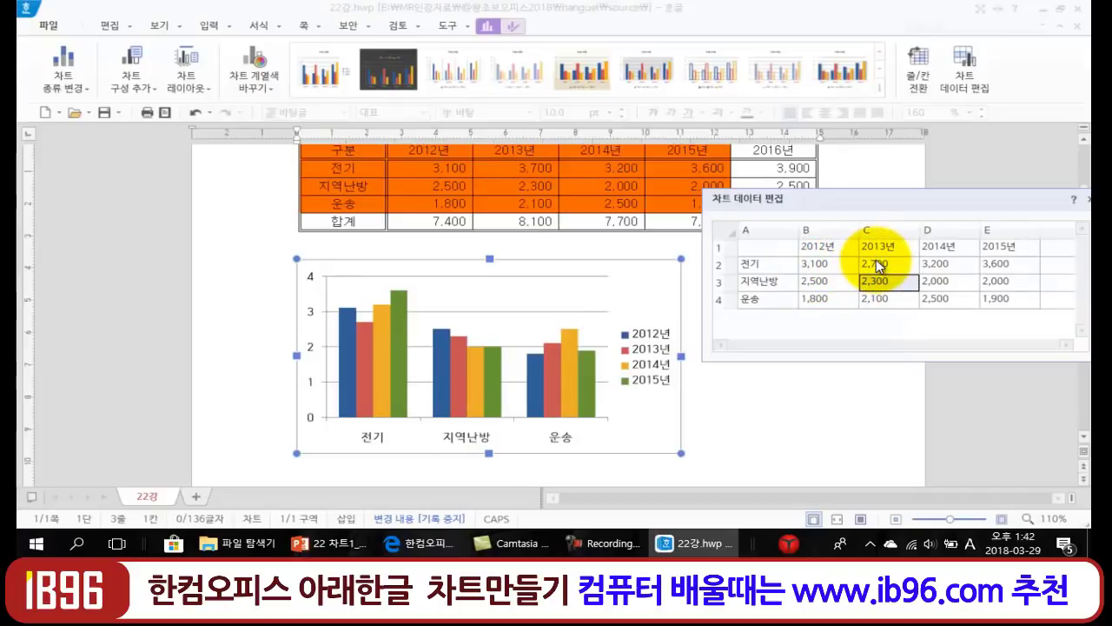
{"action": "left_click", "coordinate": [934, 264]}
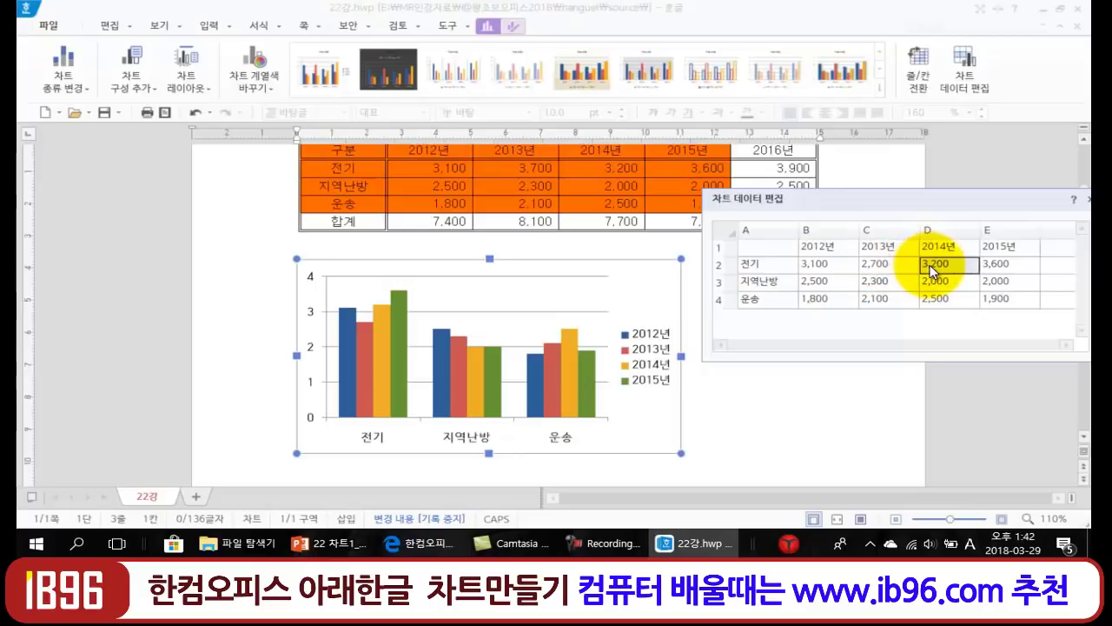
{"action": "left_click", "coordinate": [895, 281]}
{"action": "left_click", "coordinate": [878, 263]}
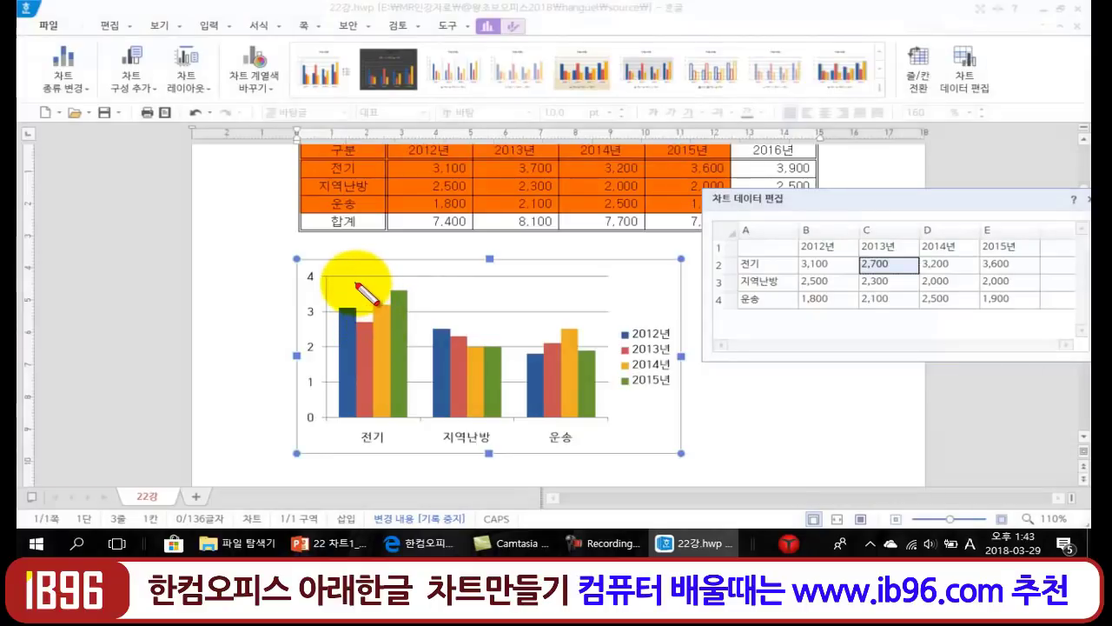
{"action": "left_click_drag", "start_coordinate": [356, 283], "coordinate": [370, 281]}
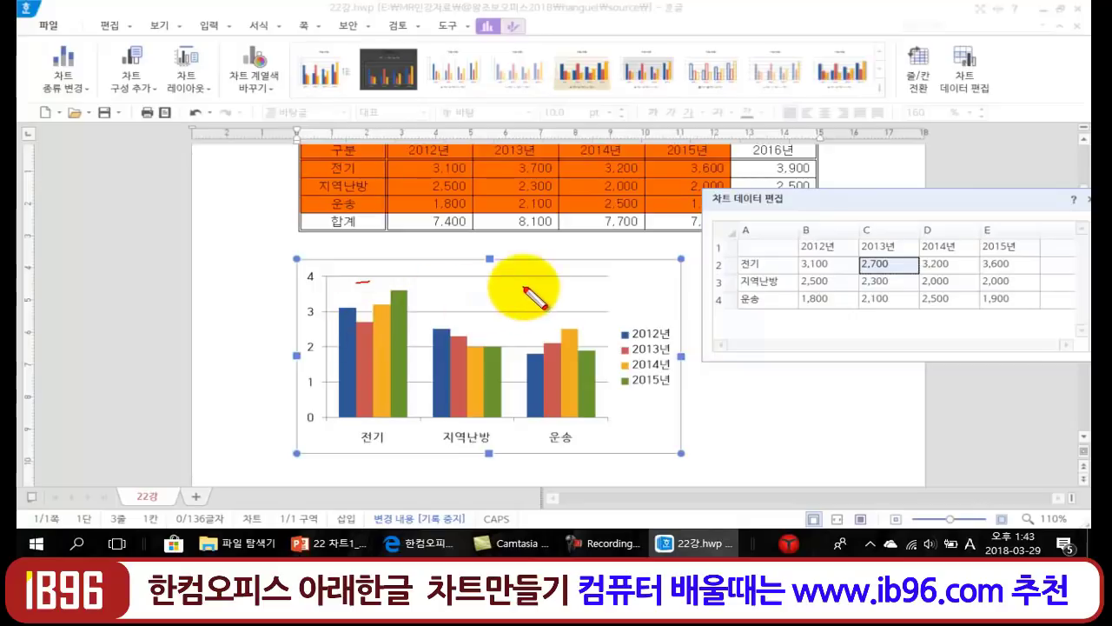
{"action": "mouse_move", "coordinate": [683, 195]}
{"action": "left_mouse_down"}
{"action": "mouse_move", "coordinate": [596, 223]}
{"action": "mouse_move", "coordinate": [435, 223]}
{"action": "mouse_move", "coordinate": [435, 181]}
{"action": "mouse_move", "coordinate": [692, 165]}
{"action": "mouse_move", "coordinate": [655, 262]}
{"action": "left_mouse_up"}
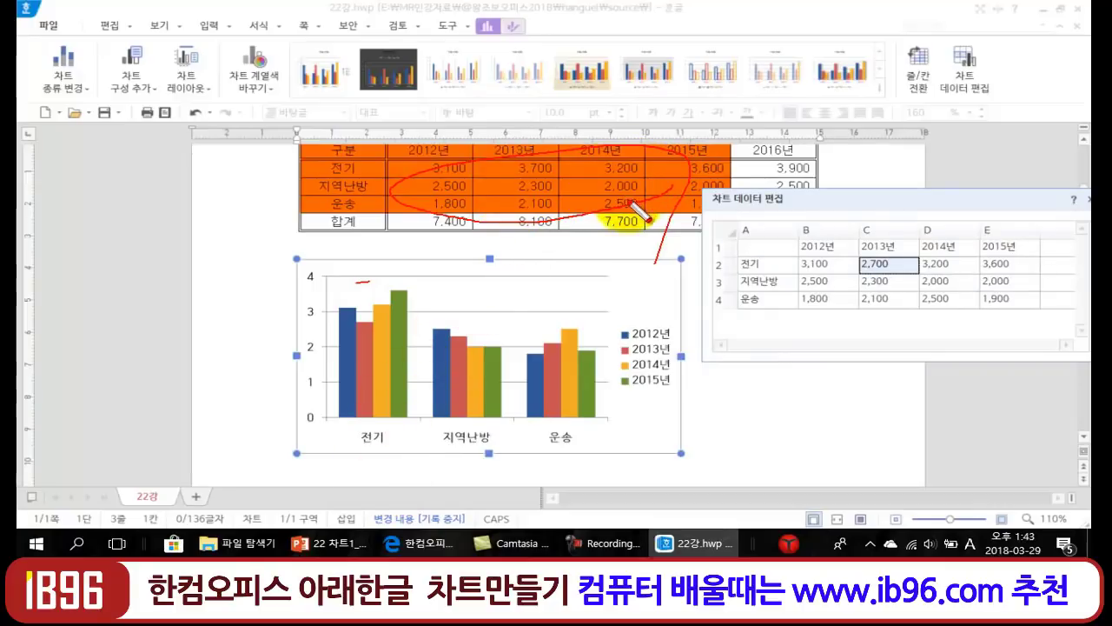
- Close the column chart's data editor and deselect the chart
{"action": "key", "text": "ctrl+shift+d"}
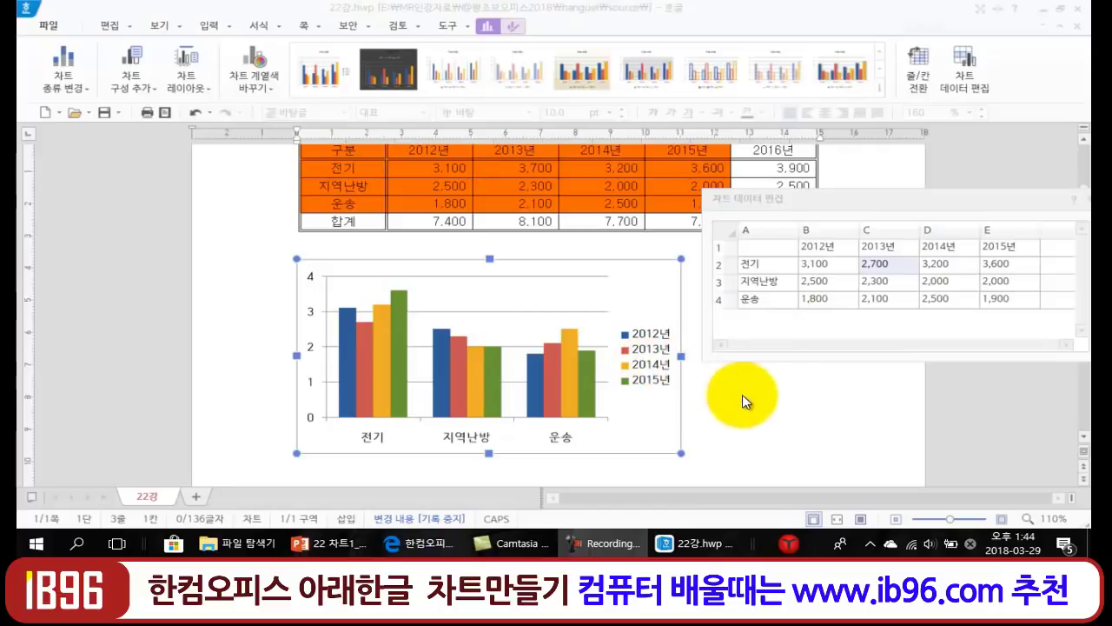
{"action": "left_click", "coordinate": [701, 402]}
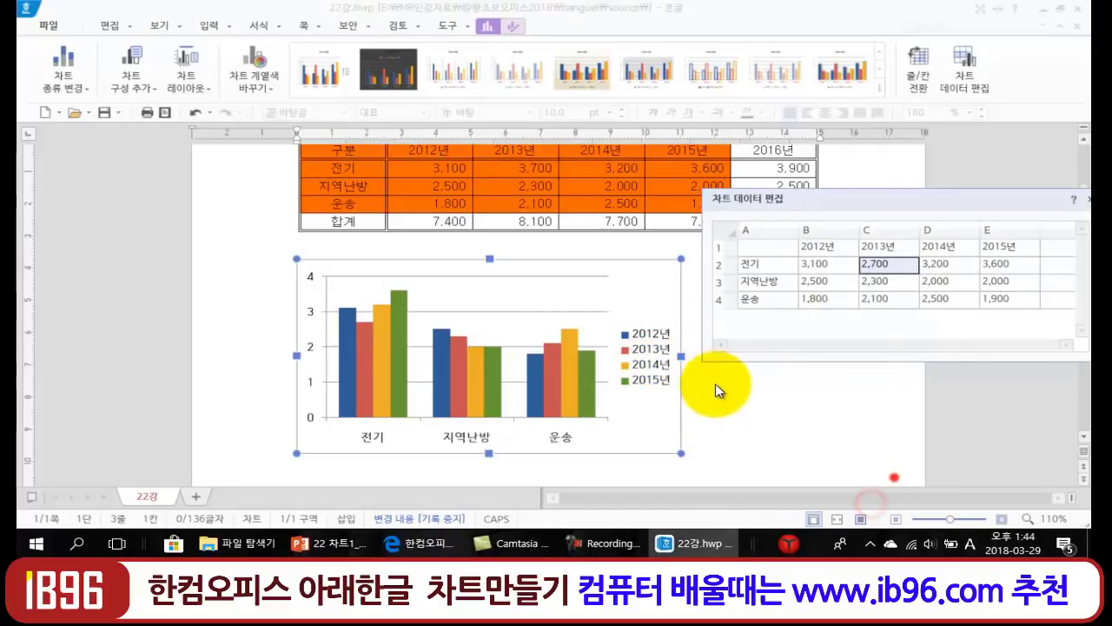
{"action": "left_click_drag", "start_coordinate": [869, 191], "coordinate": [633, 164]}
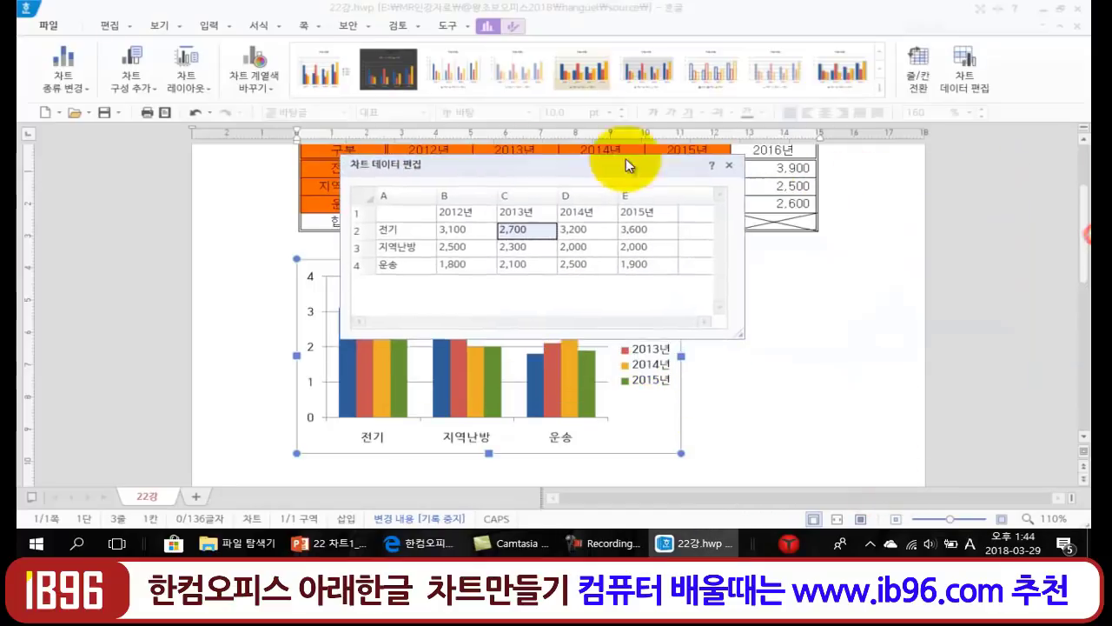
{"action": "left_click", "coordinate": [731, 164]}
{"action": "left_click", "coordinate": [842, 356]}
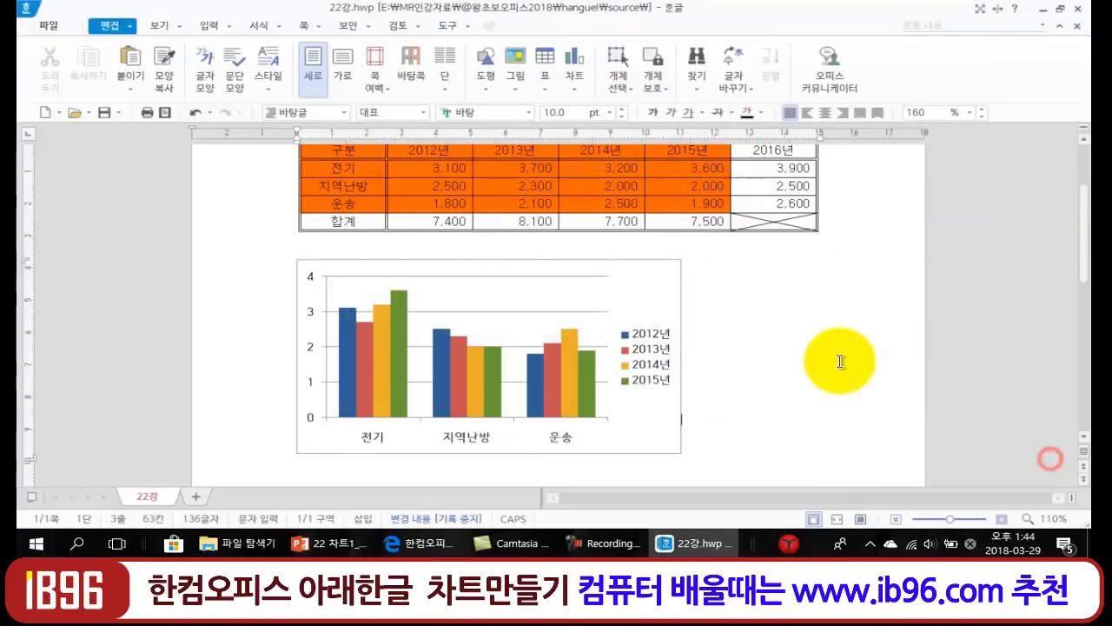
- Insert a 2D pie chart (2차원 원형) on the empty line below the column chart
{"action": "key", "text": "Down"}
{"action": "key", "text": "Down"}
{"action": "key", "text": "Down"}
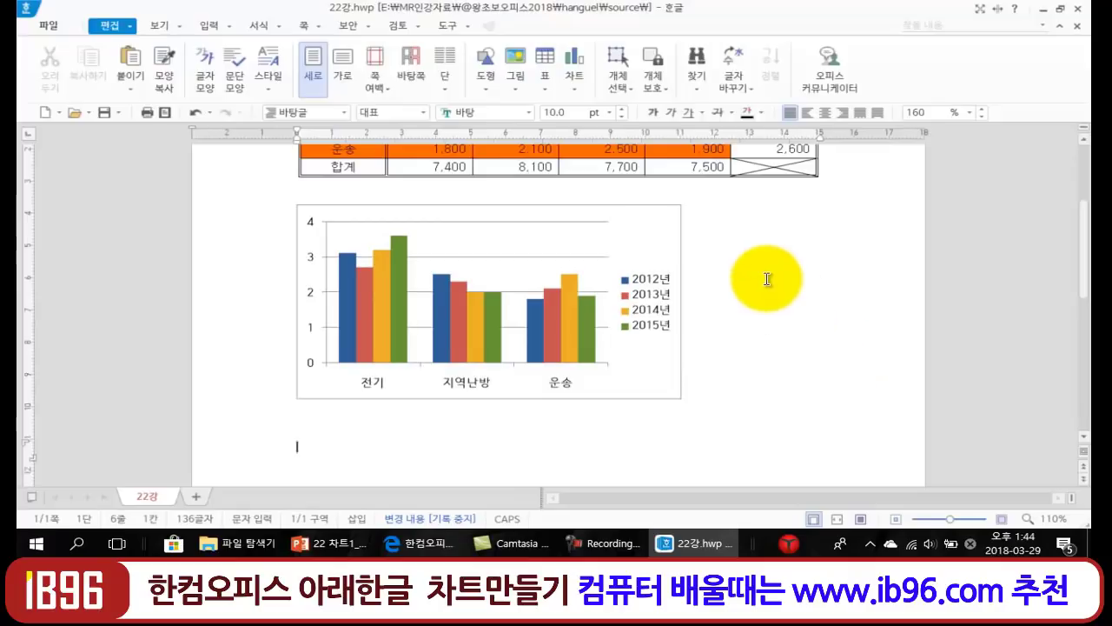
{"action": "scroll", "coordinate": [756, 283], "scroll_direction": "down", "scroll_amount": 3}
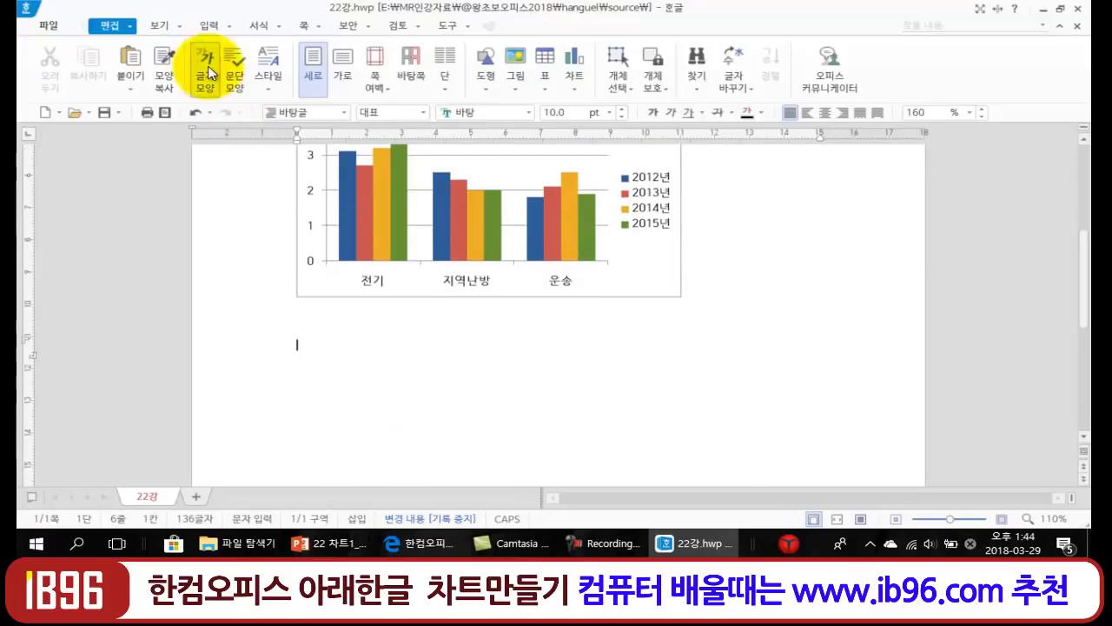
{"action": "left_click", "coordinate": [209, 25]}
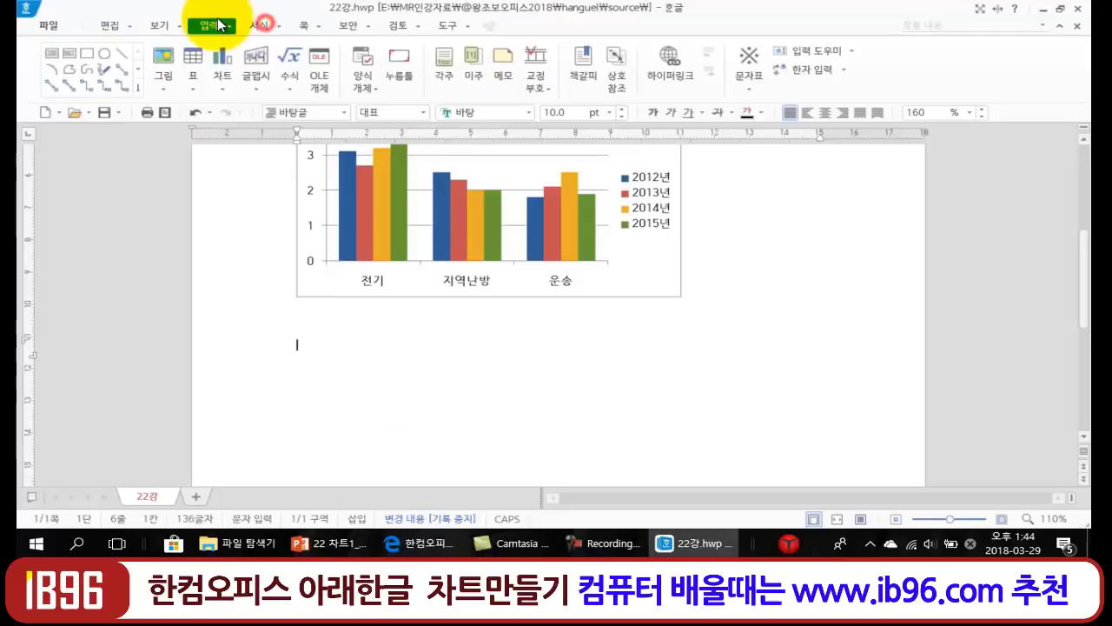
{"action": "left_click", "coordinate": [215, 86]}
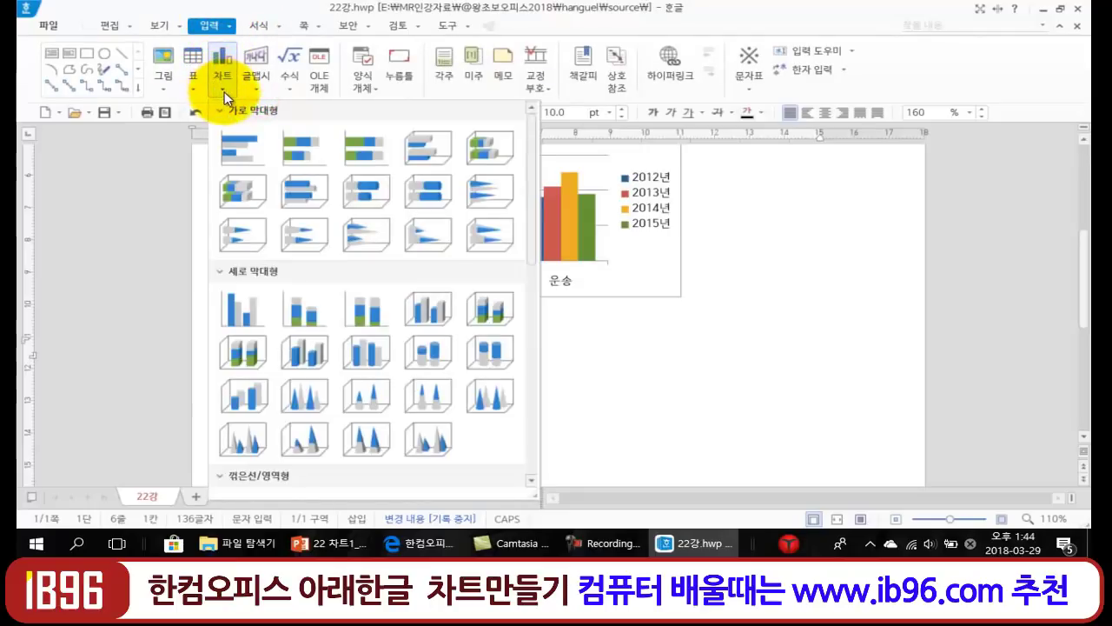
{"action": "scroll", "coordinate": [360, 231], "scroll_direction": "down", "scroll_amount": 2}
{"action": "scroll", "coordinate": [358, 248], "scroll_direction": "down", "scroll_amount": 3}
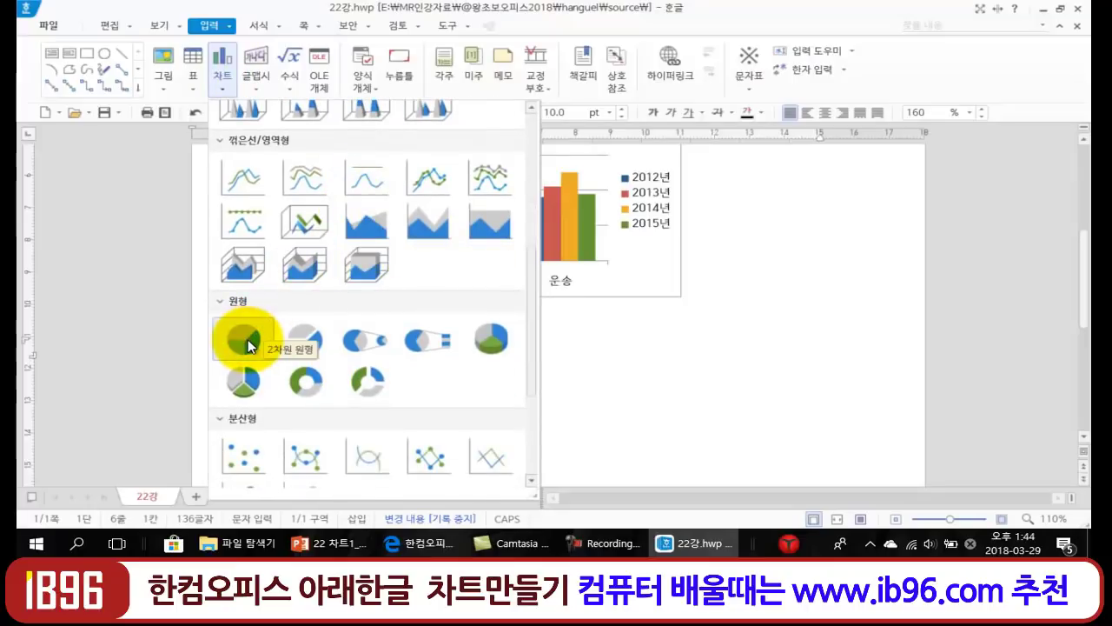
{"action": "left_click", "coordinate": [244, 339]}
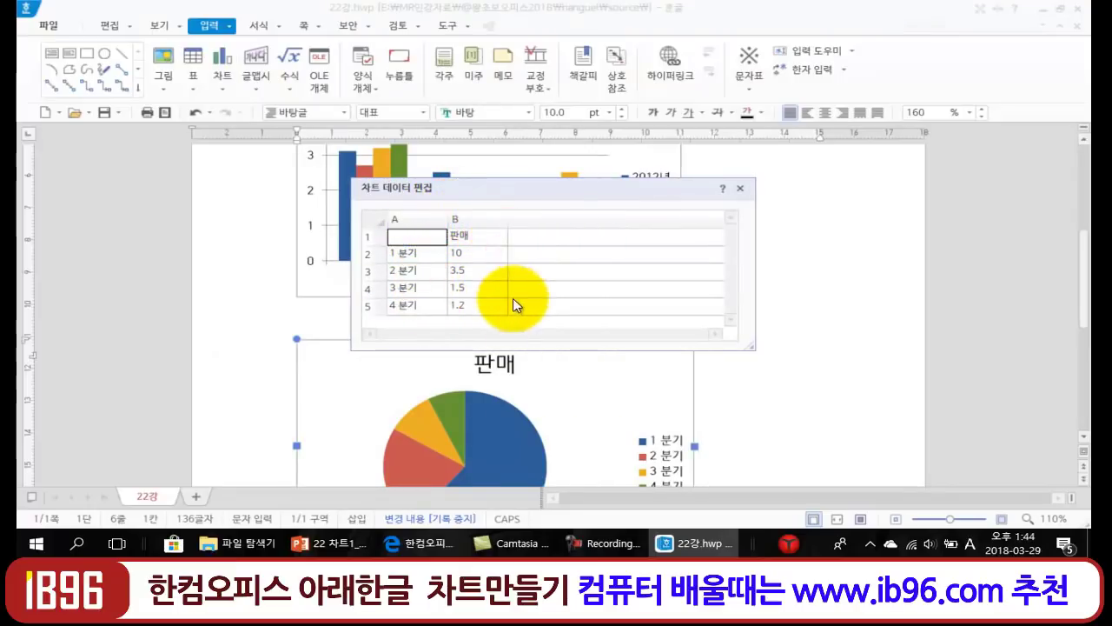
- Clear the pie chart's sample data and enter 1분기, 2분기, 3분기 and 4분기 in cells A2 to A5
{"action": "left_click", "coordinate": [379, 224]}
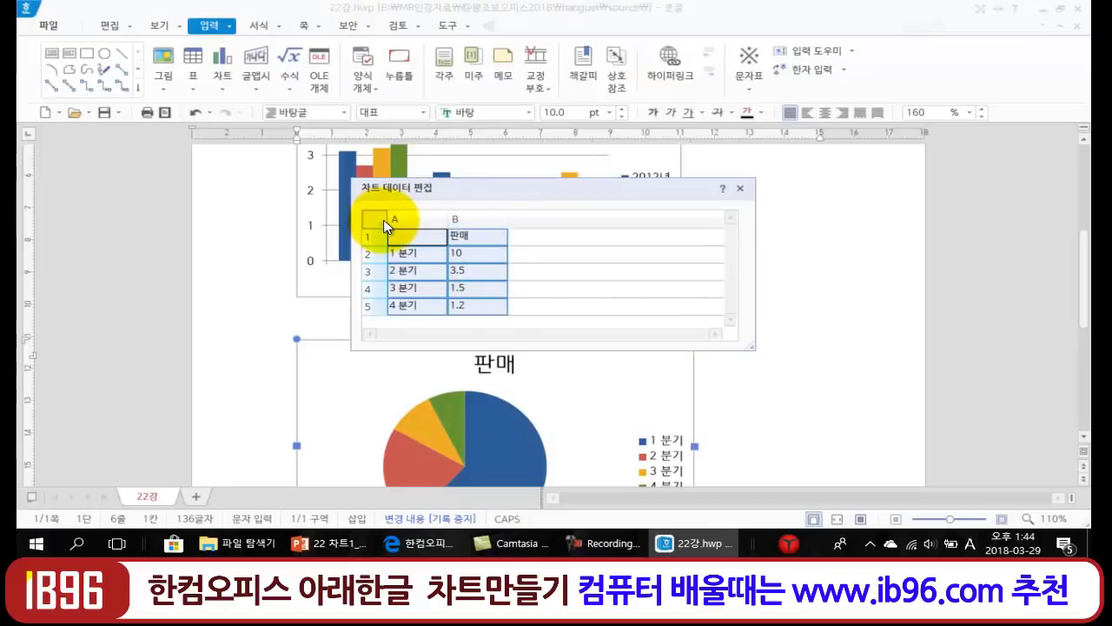
{"action": "key", "text": "Delete"}
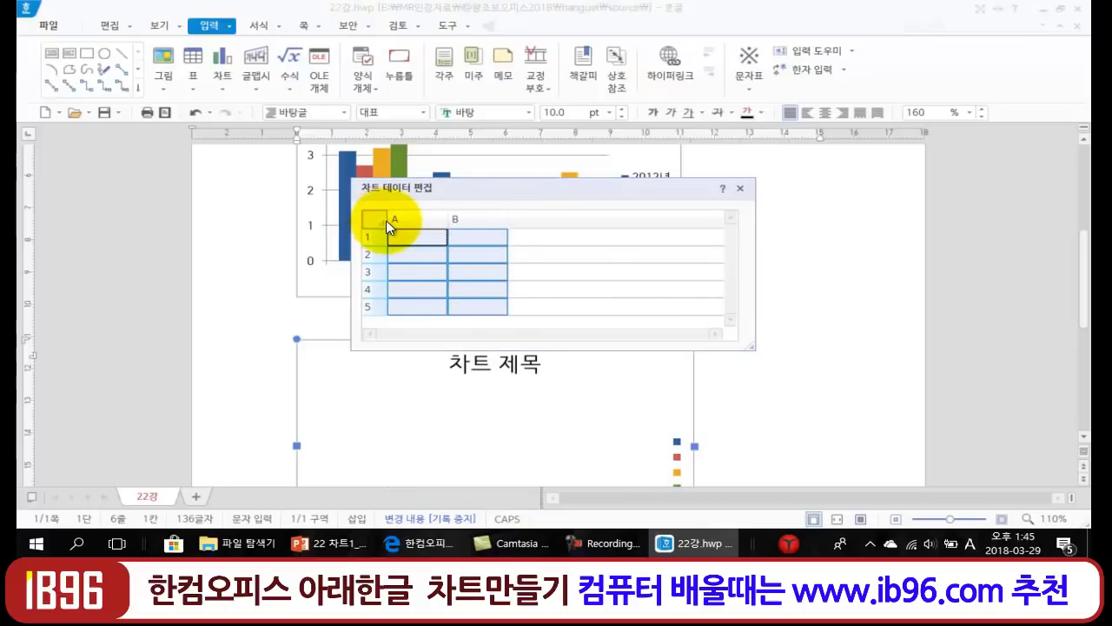
{"action": "left_click", "coordinate": [409, 252]}
{"action": "type", "text": "1"}
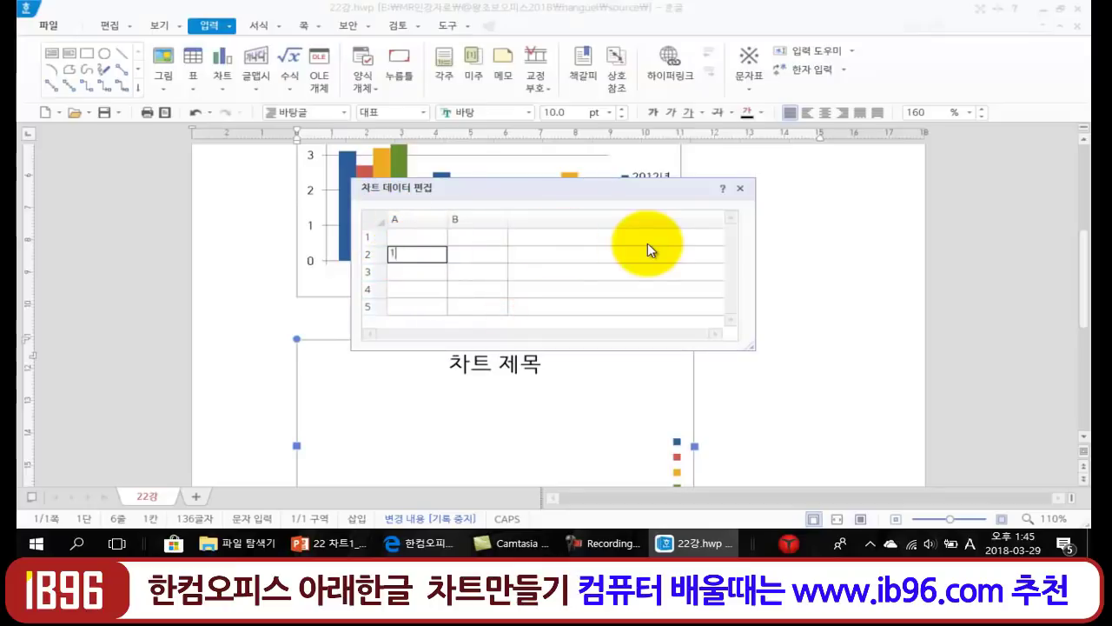
{"action": "type", "text": "0"}
{"action": "key", "text": "Return"}
{"action": "type", "text": "2분기"}
{"action": "key", "text": "Return"}
{"action": "type", "text": "3분기"}
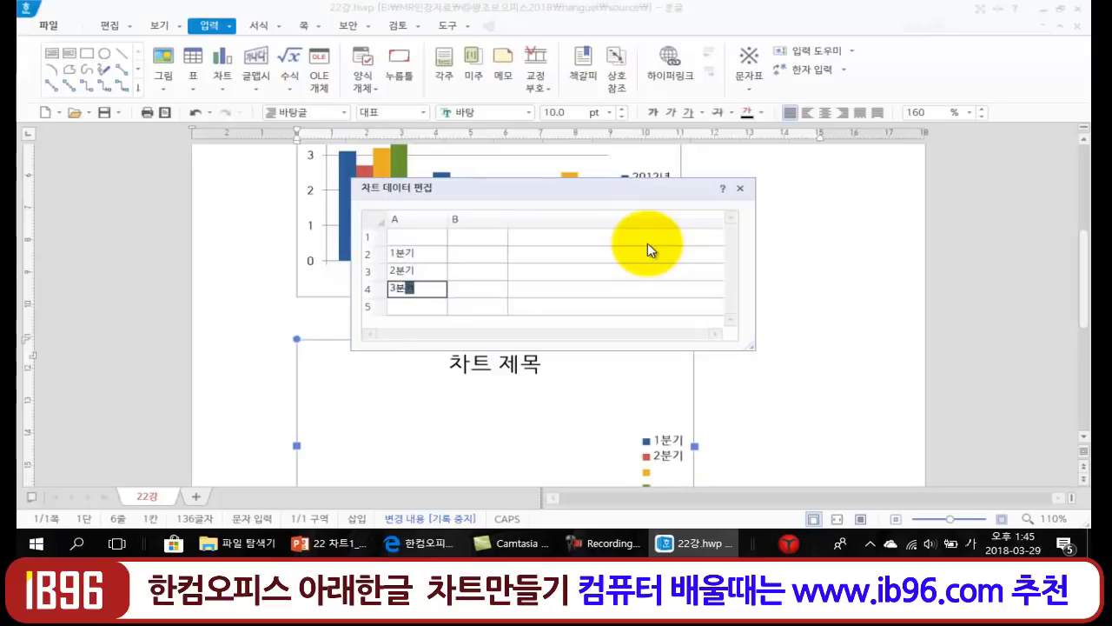
{"action": "key", "text": "Return"}
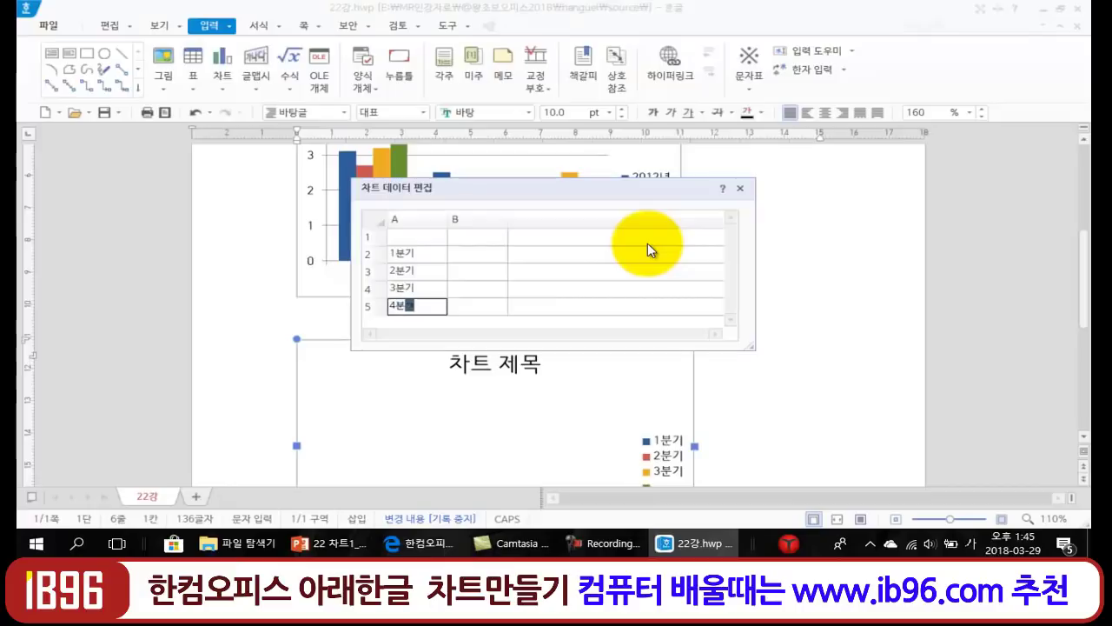
{"action": "type", "text": "4분기"}
- Enter 오이판매량 in cell B1 as the pie chart's series name
{"action": "key", "text": "Tab"}
{"action": "key", "text": "Up"}
{"action": "key", "text": "Up"}
{"action": "key", "text": "Up"}
{"action": "key", "text": "Up"}
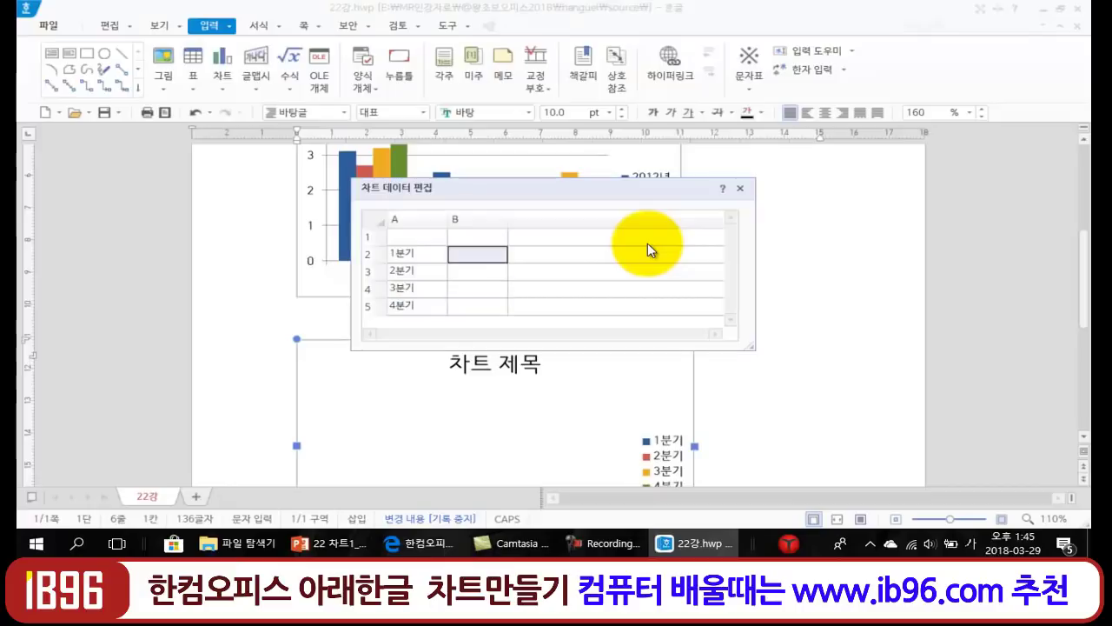
{"action": "type", "text": "오이"}
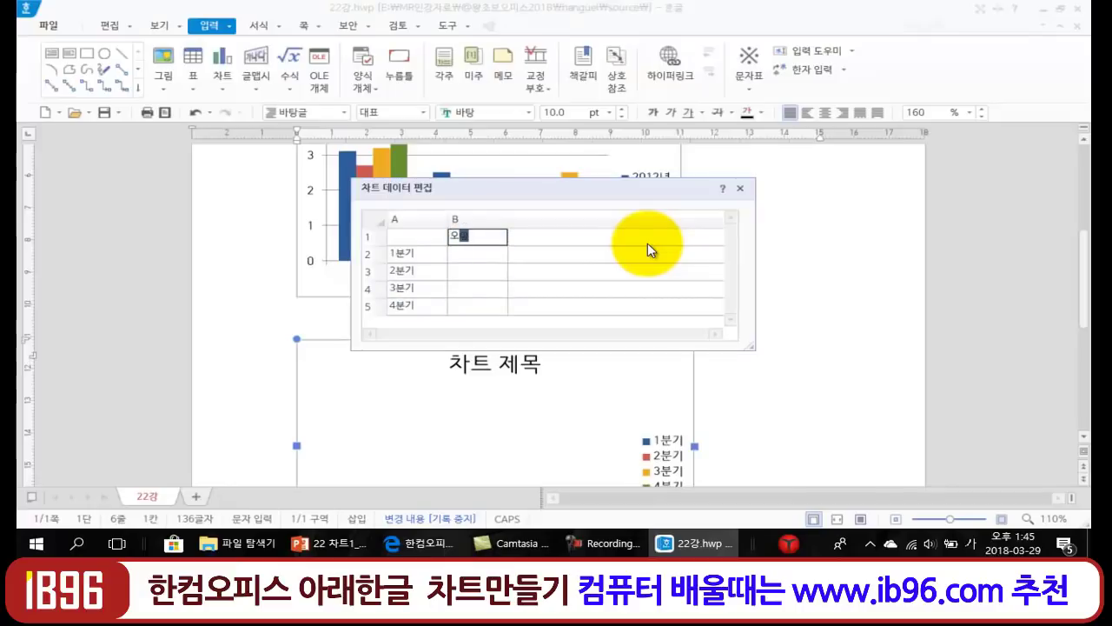
{"action": "type", "text": "판매량"}
{"action": "key", "text": "Return"}
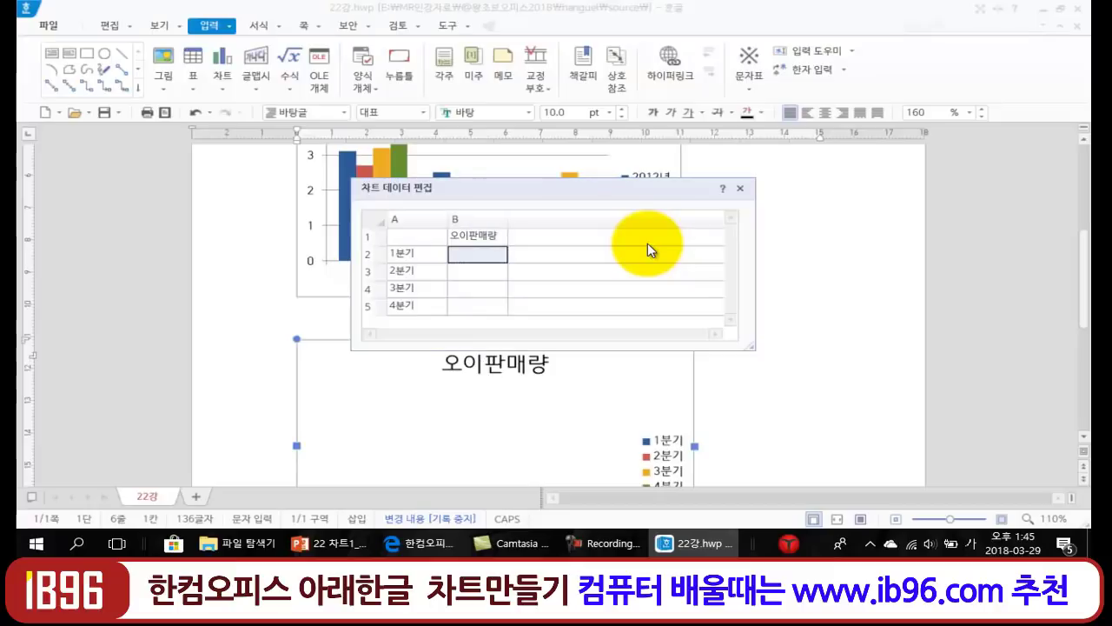
- Enter 4900, 3980, 7400 and 5500 as the values for 1분기 to 4분기, and close the chart data editor
{"action": "type", "text": "4900"}
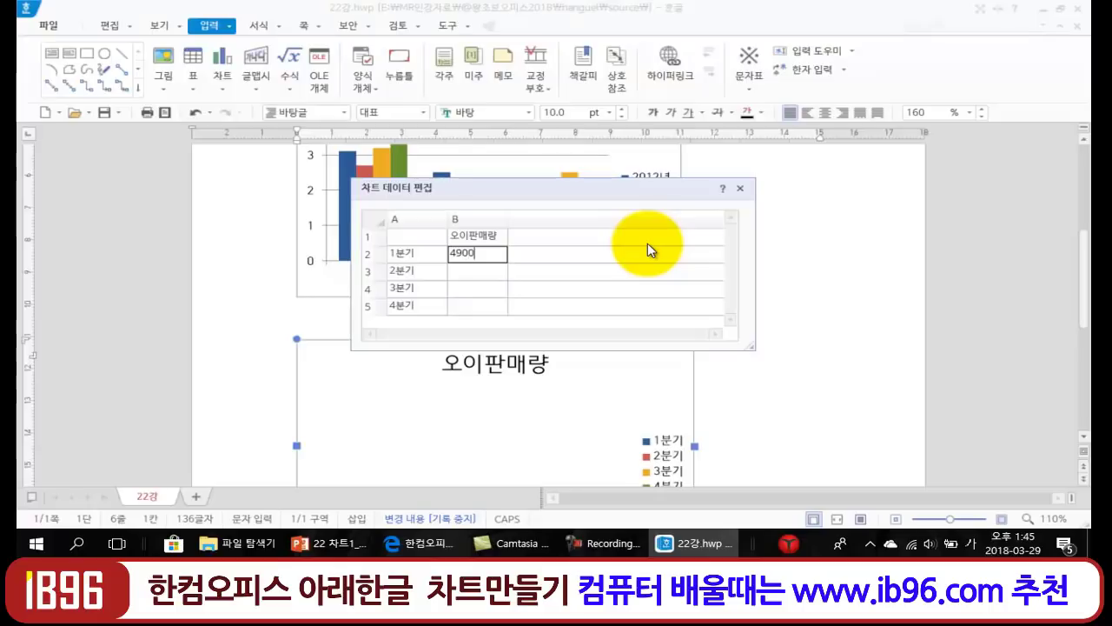
{"action": "key", "text": "Return"}
{"action": "type", "text": "3980"}
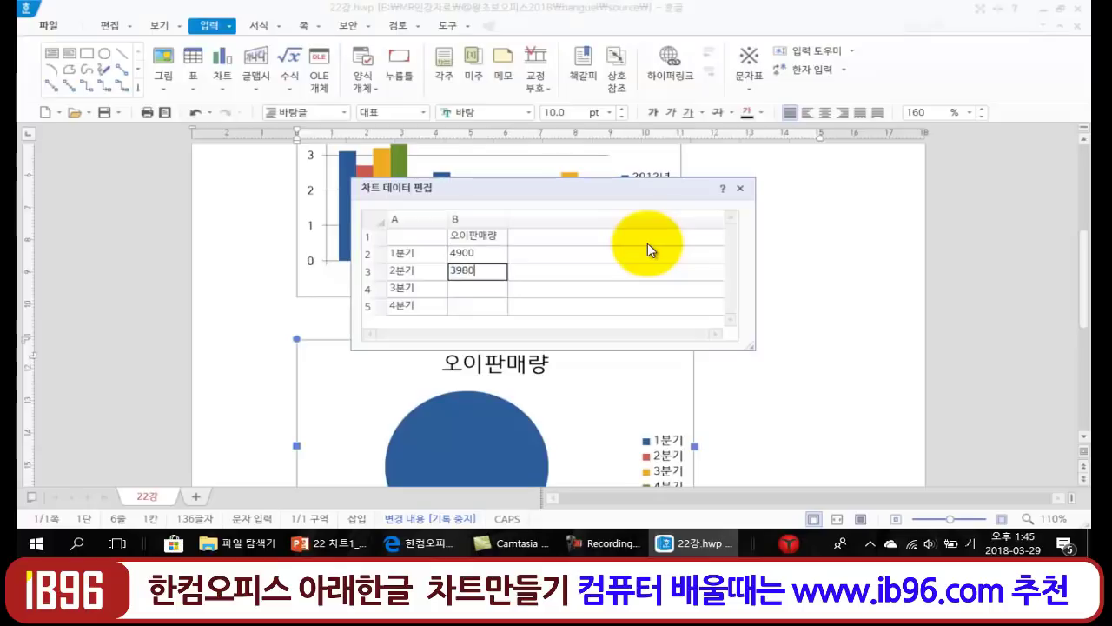
{"action": "key", "text": "Return"}
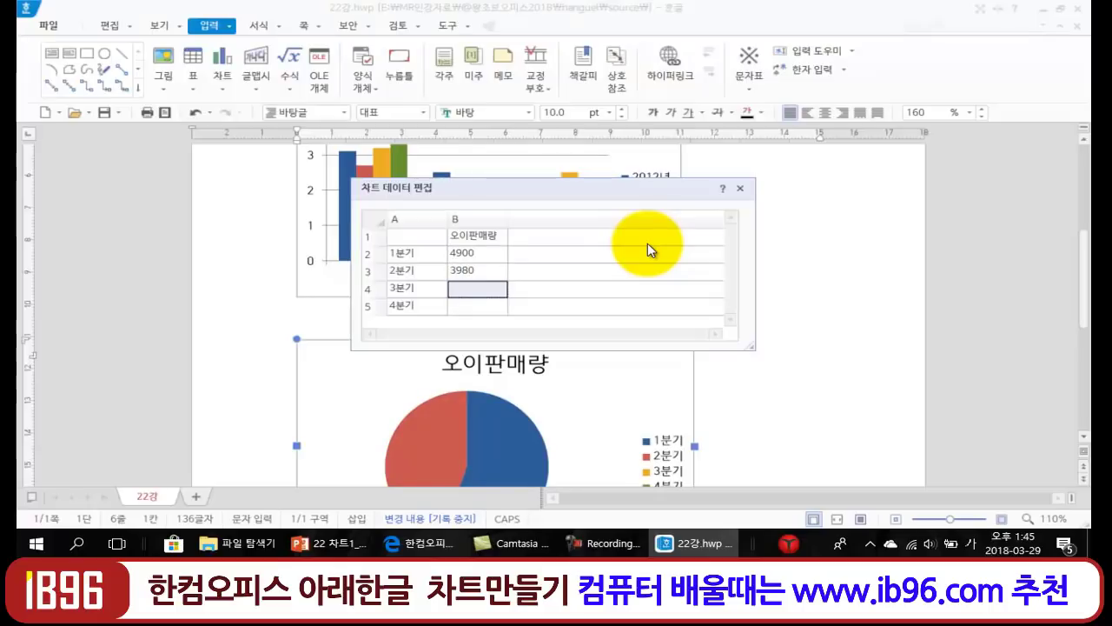
{"action": "type", "text": "740"}
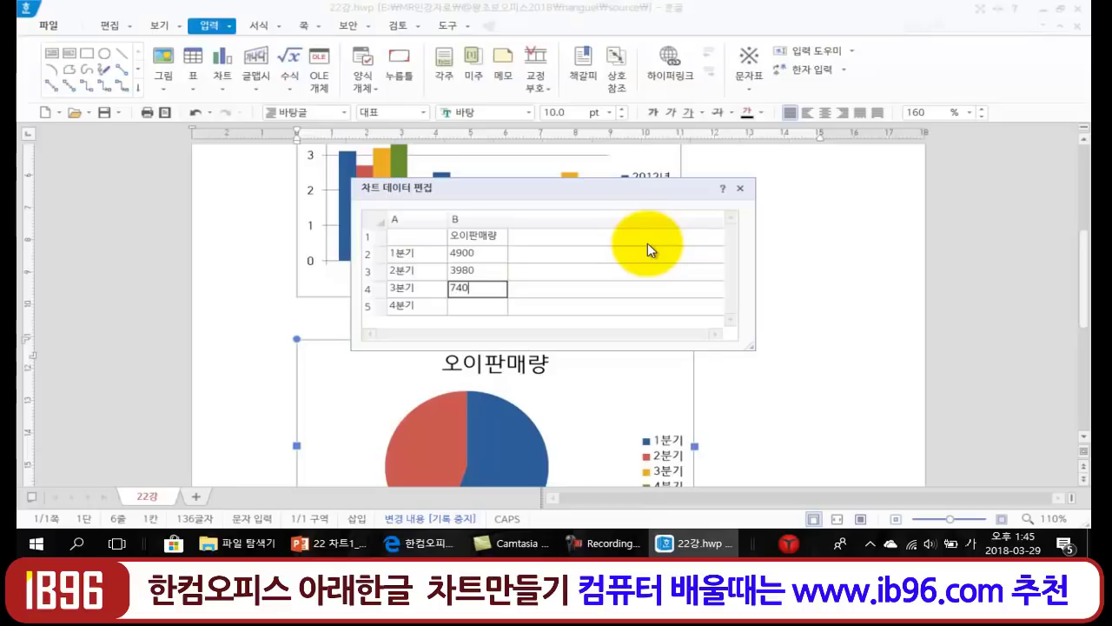
{"action": "type", "text": "0"}
{"action": "key", "text": "Return"}
{"action": "type", "text": "5500"}
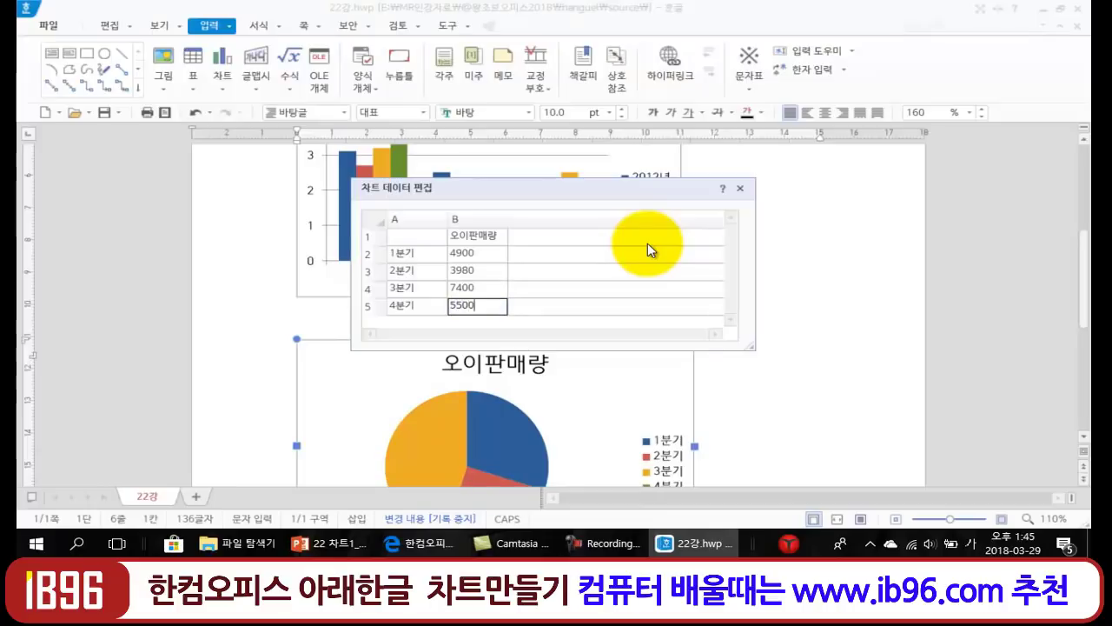
{"action": "key", "text": "Return"}
{"action": "left_click_drag", "start_coordinate": [681, 192], "coordinate": [891, 149]}
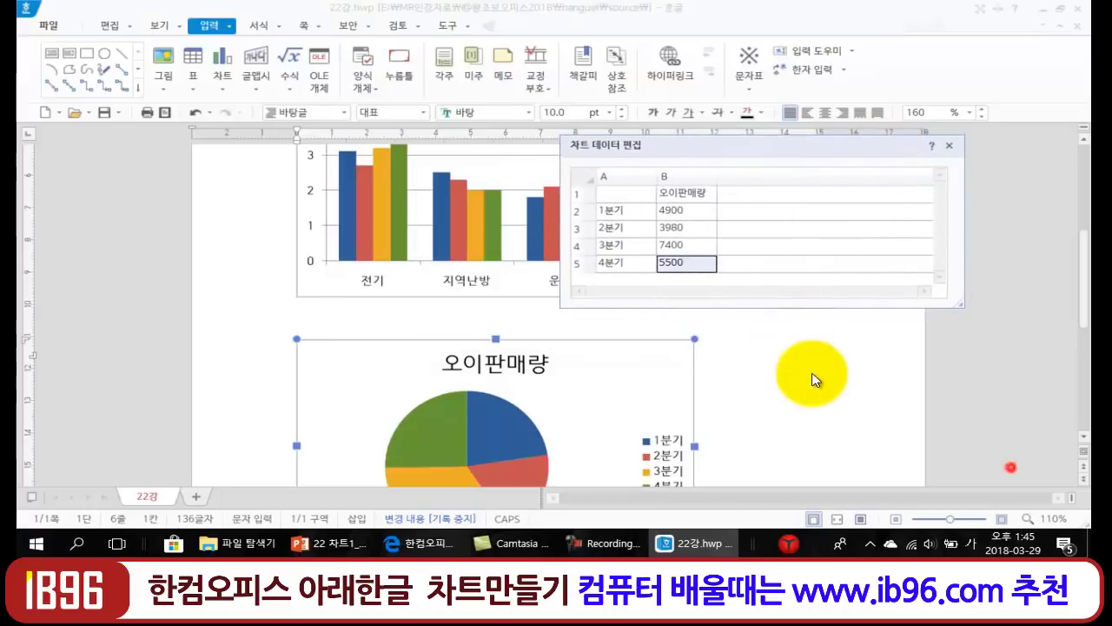
{"action": "left_click", "coordinate": [949, 145]}
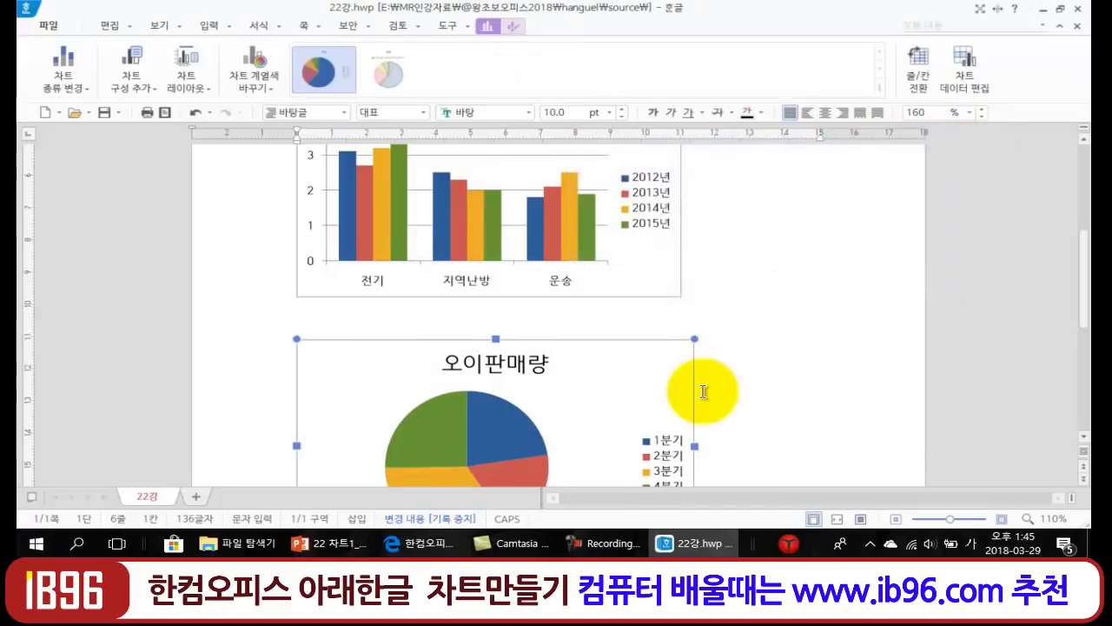
- Look over the pie chart and reopen its data to examine how the 오이판매량 column relates to the slices
{"action": "scroll", "coordinate": [703, 392], "scroll_direction": "down", "scroll_amount": 1}
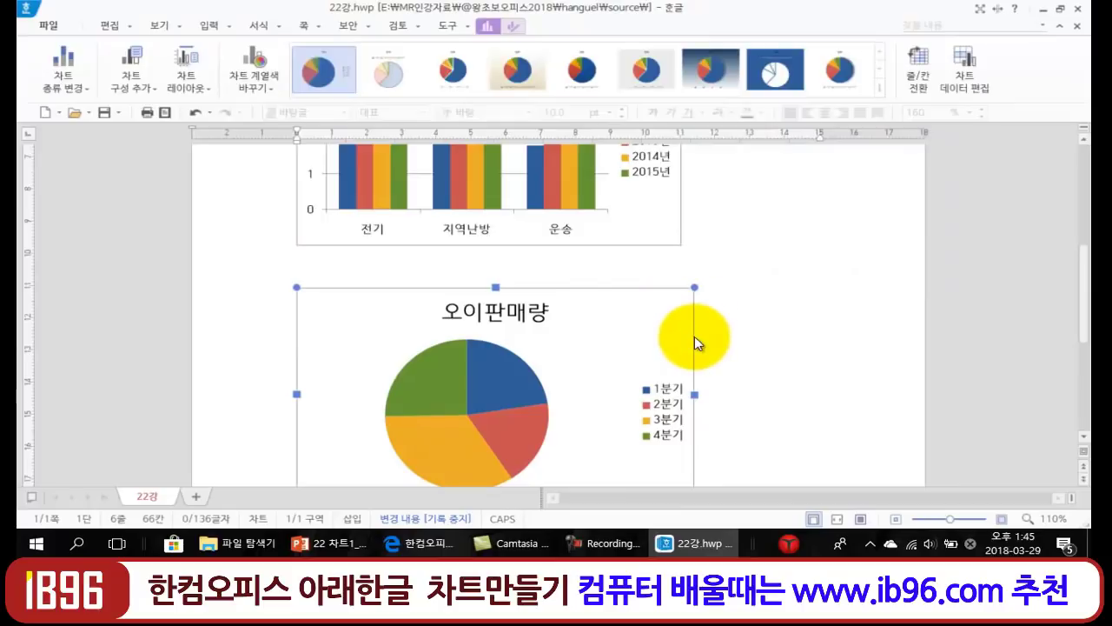
{"action": "scroll", "coordinate": [695, 338], "scroll_direction": "down", "scroll_amount": 1}
{"action": "left_click", "coordinate": [770, 194]}
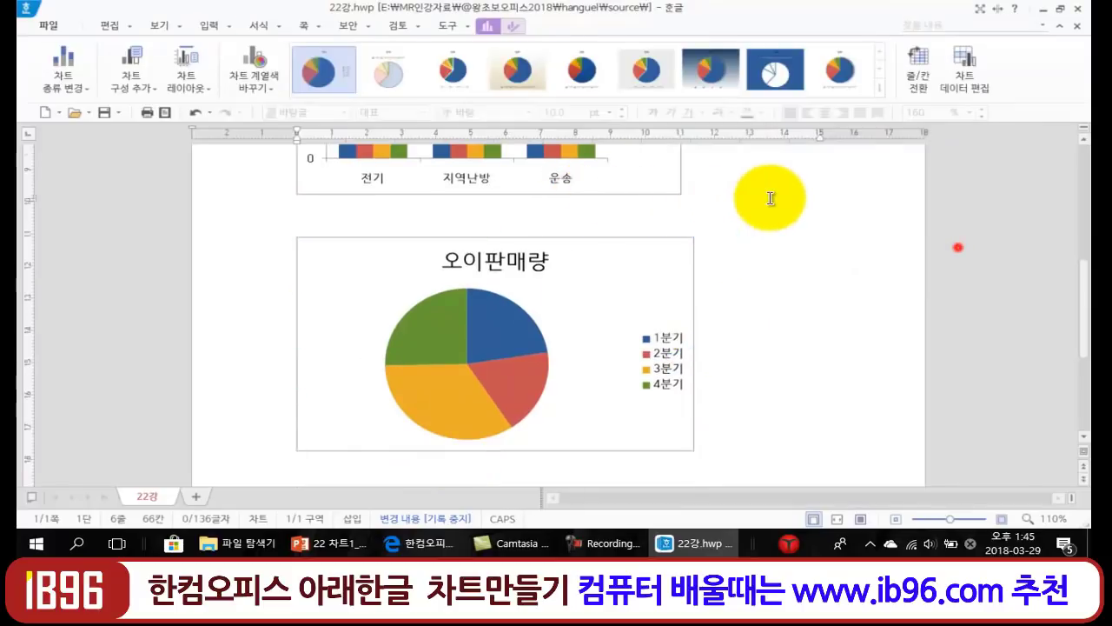
{"action": "scroll", "coordinate": [736, 276], "scroll_direction": "up", "scroll_amount": 4}
{"action": "scroll", "coordinate": [674, 323], "scroll_direction": "down", "scroll_amount": 3}
{"action": "left_click", "coordinate": [674, 320]}
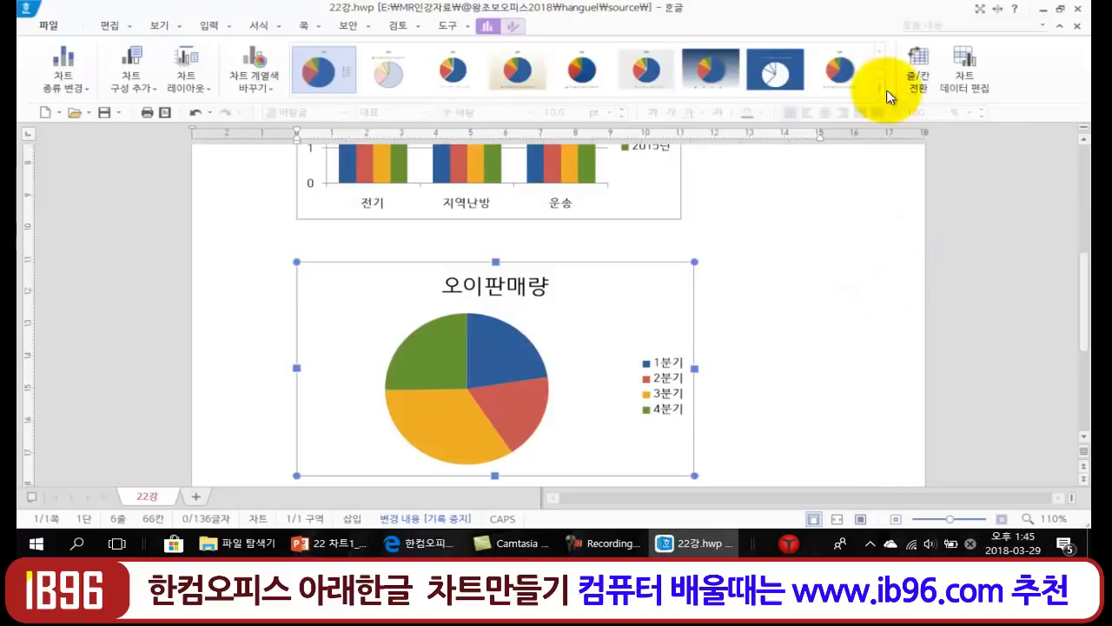
{"action": "left_click", "coordinate": [963, 69]}
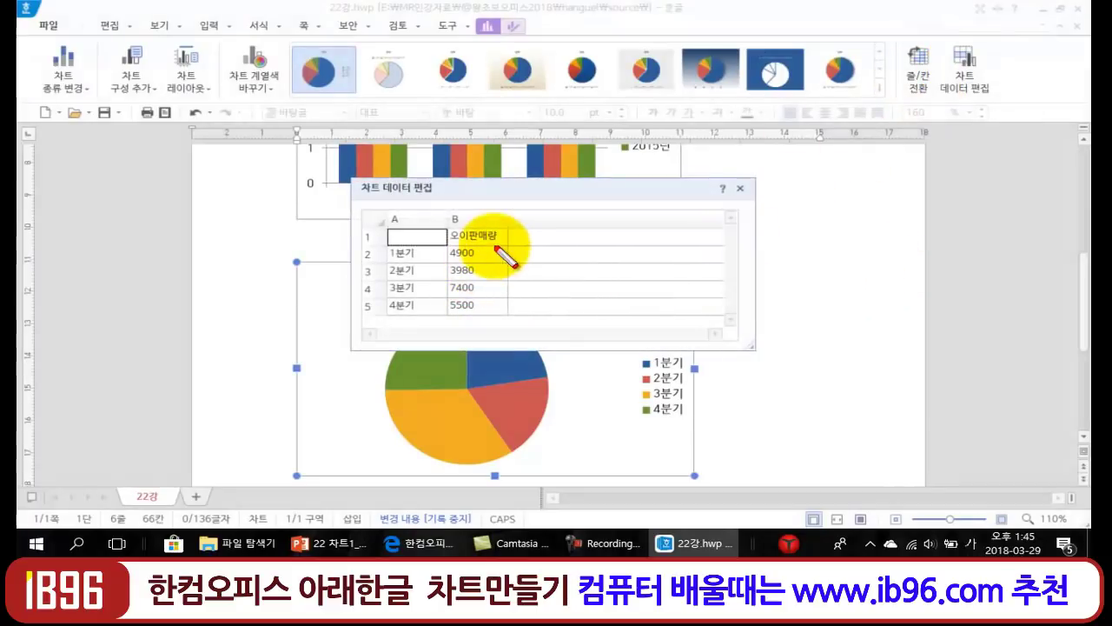
{"action": "left_click_drag", "start_coordinate": [492, 231], "coordinate": [499, 329]}
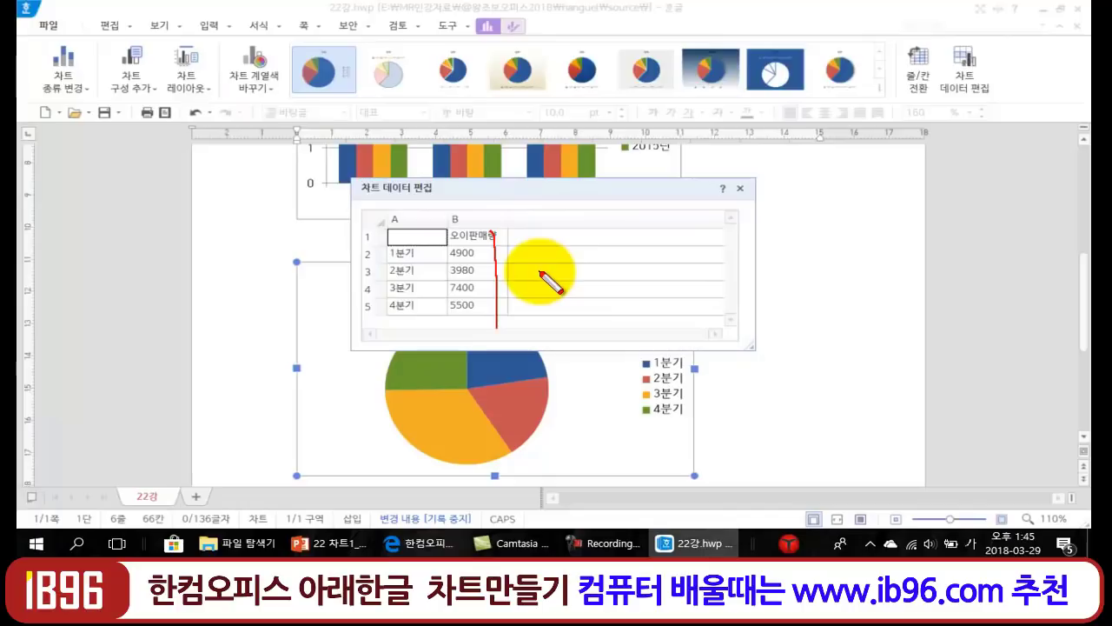
{"action": "left_click_drag", "start_coordinate": [536, 227], "coordinate": [548, 307]}
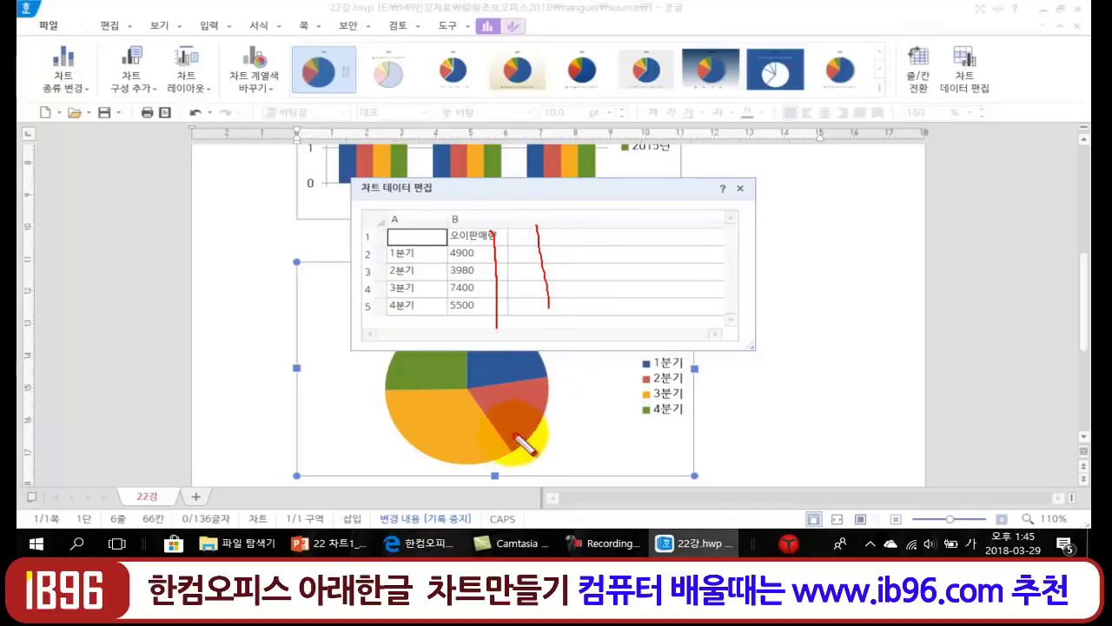
{"action": "key", "text": "Escape"}
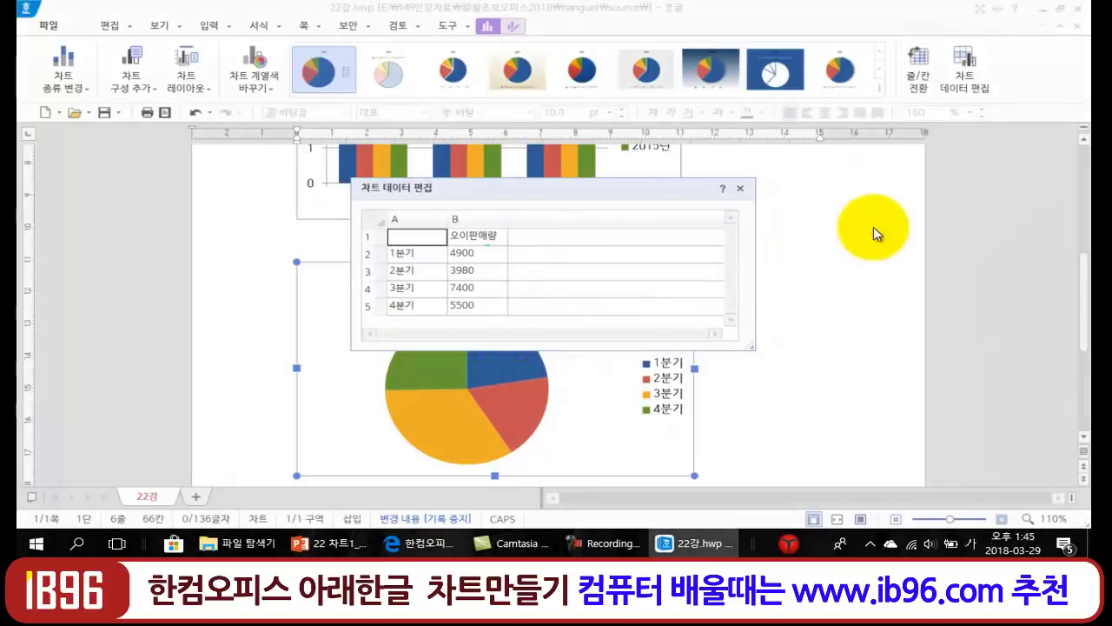
{"action": "left_click", "coordinate": [739, 188]}
{"action": "left_click", "coordinate": [793, 200]}
- Open the column chart's data beside the chart and compare its year columns with the legend entries
{"action": "scroll", "coordinate": [785, 216], "scroll_direction": "up", "scroll_amount": 3}
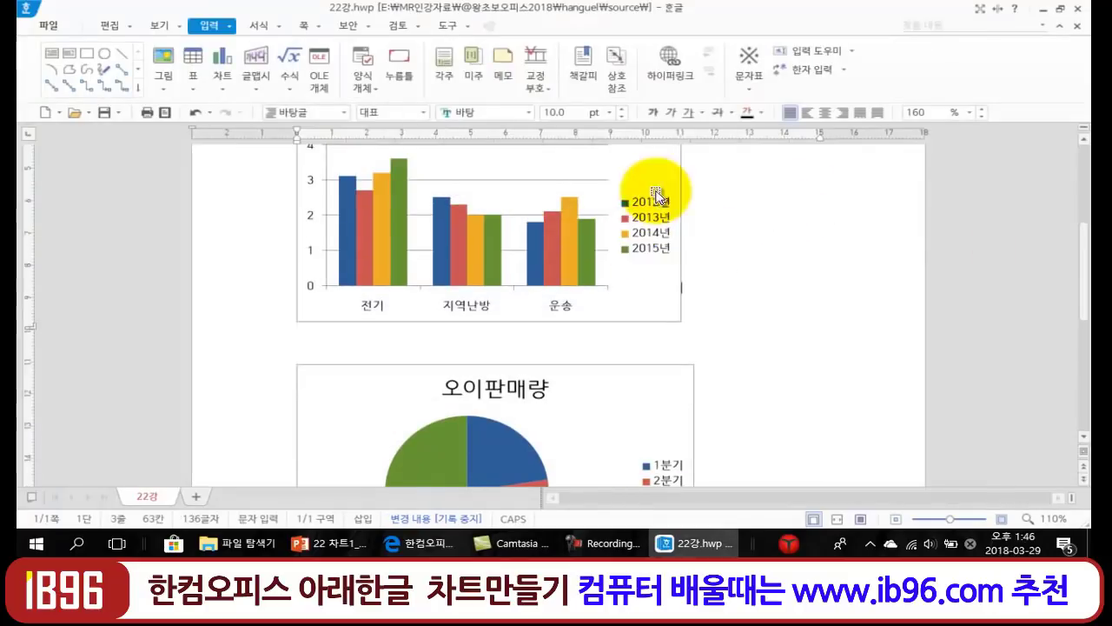
{"action": "left_click", "coordinate": [659, 193]}
{"action": "scroll", "coordinate": [782, 174], "scroll_direction": "up", "scroll_amount": 1}
{"action": "left_click", "coordinate": [965, 69]}
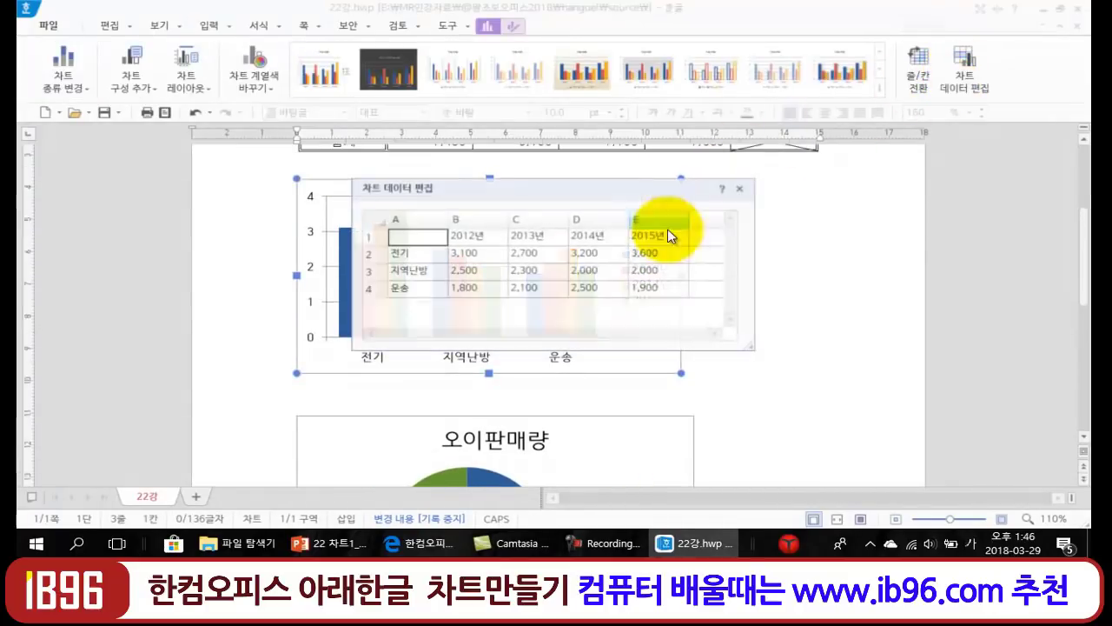
{"action": "key", "text": "ctrl+2"}
{"action": "left_click_drag", "start_coordinate": [483, 225], "coordinate": [486, 292]}
{"action": "key", "text": "Escape"}
{"action": "left_click_drag", "start_coordinate": [575, 194], "coordinate": [965, 228]}
{"action": "key", "text": "ctrl+2"}
{"action": "mouse_move", "coordinate": [652, 254]}
{"action": "left_mouse_down"}
{"action": "mouse_move", "coordinate": [664, 314]}
{"action": "mouse_move", "coordinate": [654, 345]}
{"action": "left_mouse_up"}
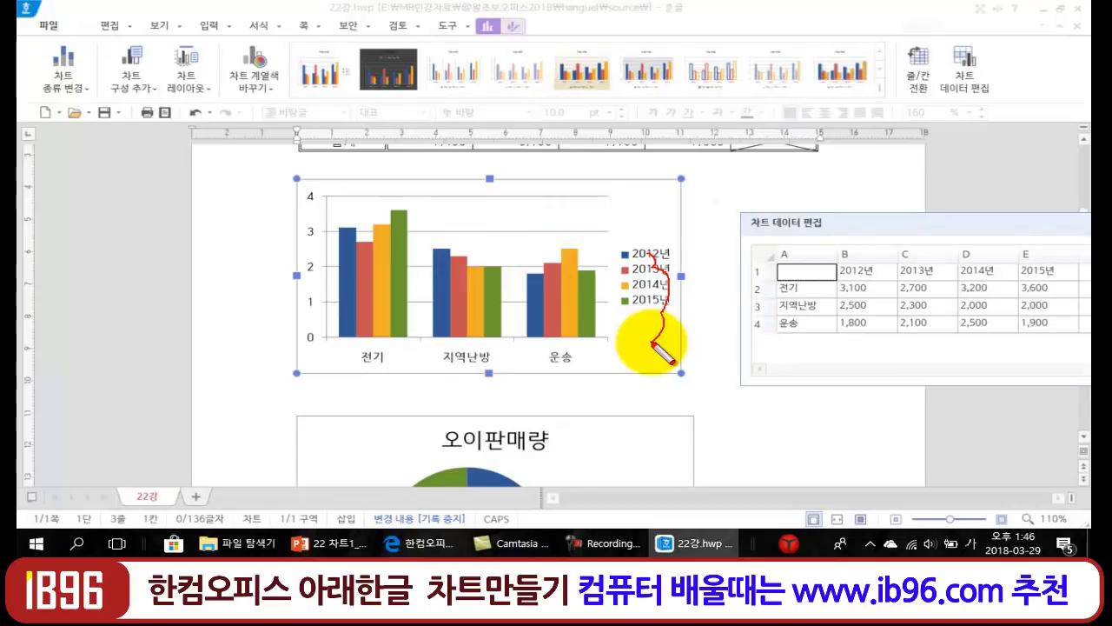
- Close the column chart's data editor and look over the 오이판매량 pie chart
{"action": "key", "text": "Escape"}
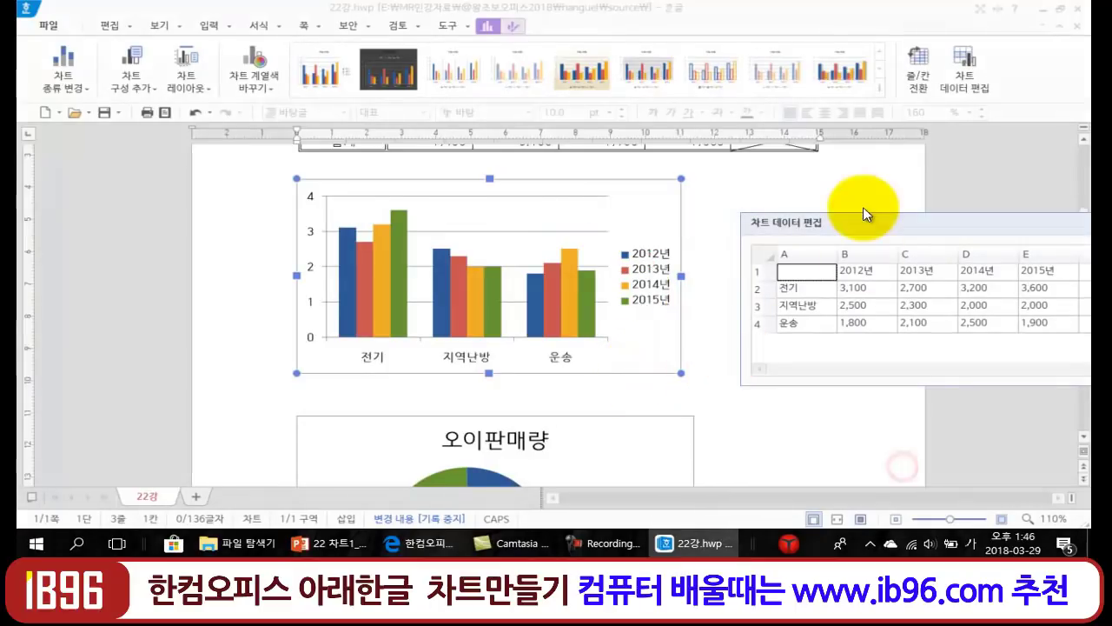
{"action": "left_click", "coordinate": [721, 301]}
{"action": "scroll", "coordinate": [747, 330], "scroll_direction": "down", "scroll_amount": 3}
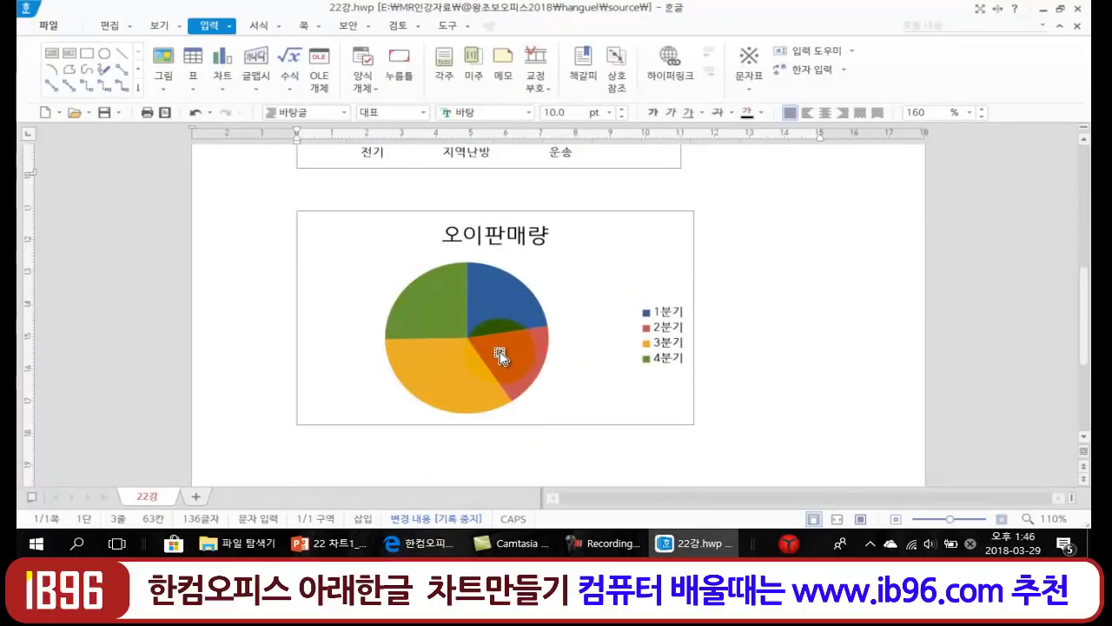
{"action": "scroll", "coordinate": [565, 322], "scroll_direction": "up", "scroll_amount": 4}
- Change the column chart made from the table to the basic 원형 (pie) chart type
{"action": "left_click", "coordinate": [311, 281]}
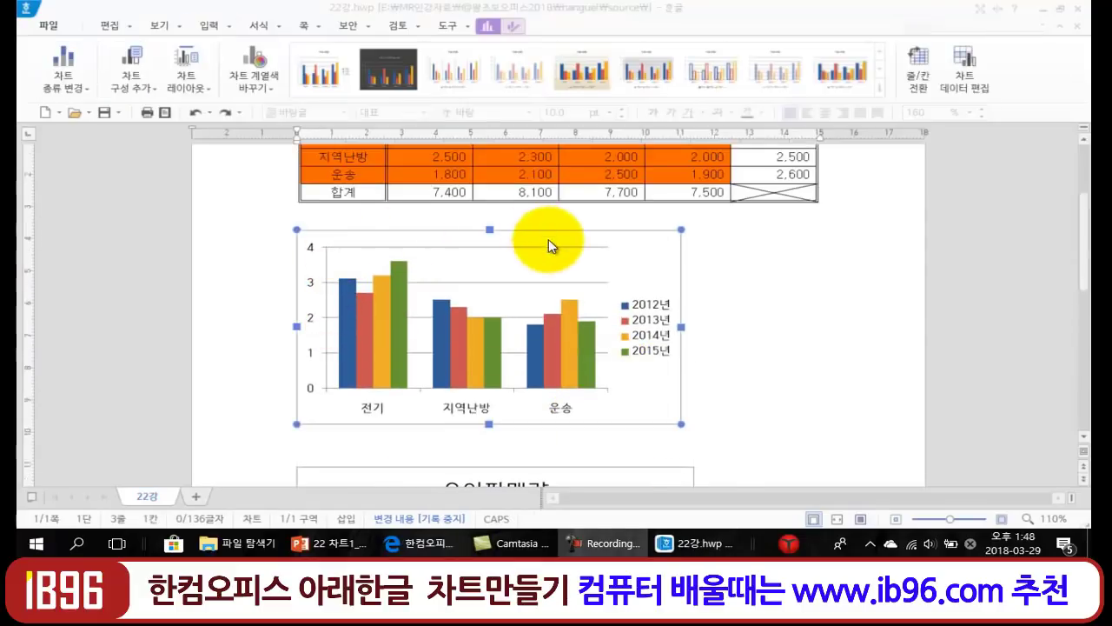
{"action": "left_click", "coordinate": [82, 89]}
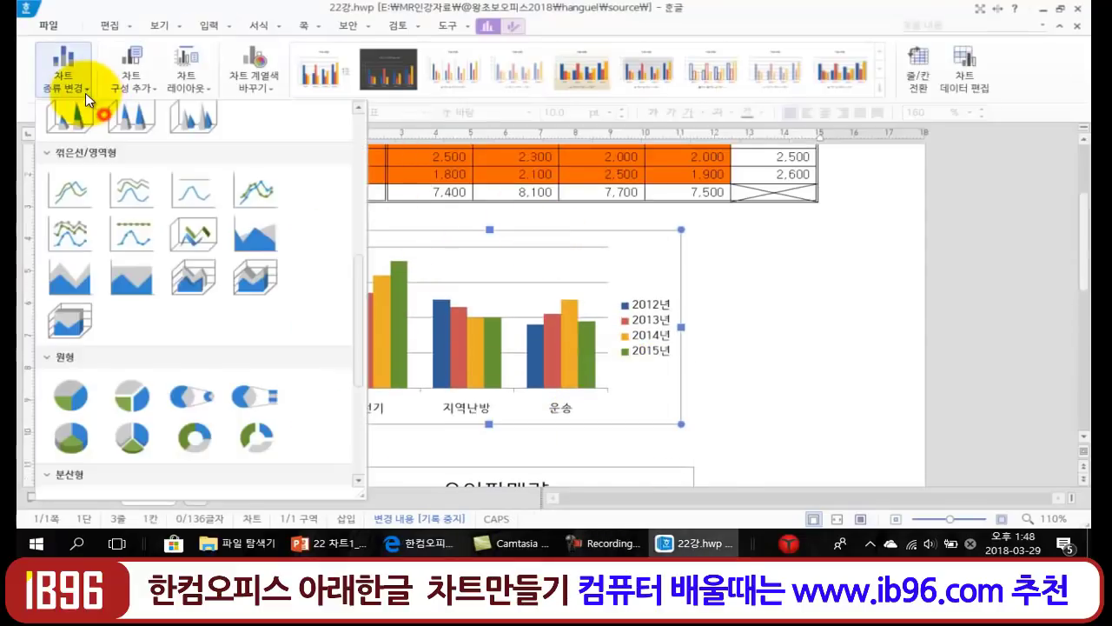
{"action": "left_click", "coordinate": [78, 395]}
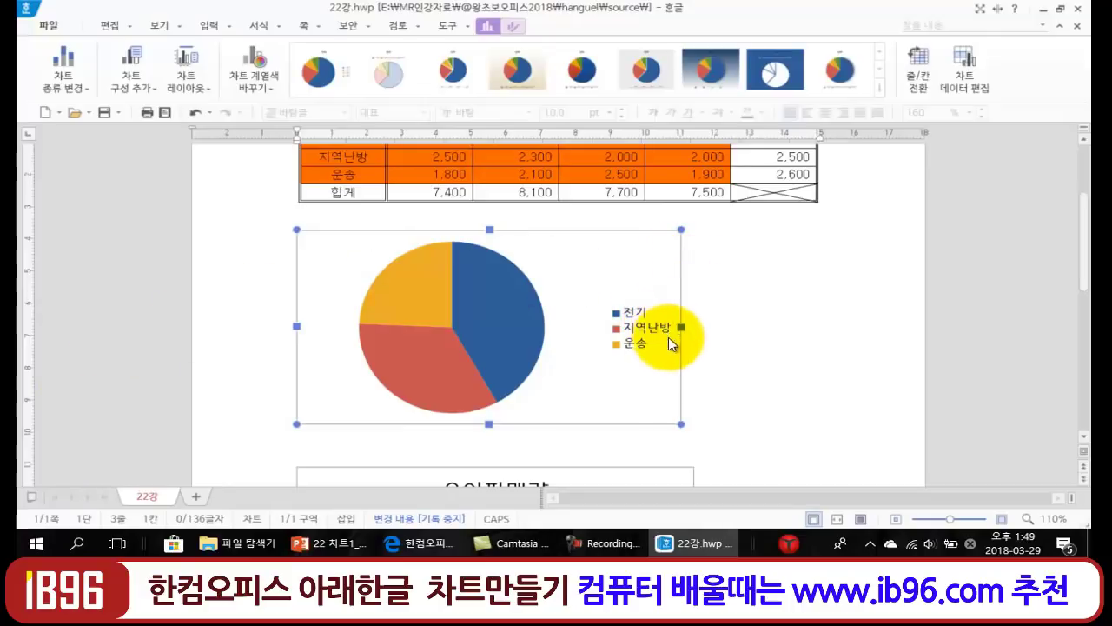
- Compare the converted pie chart's slices and legend with the table's 전기, 지역난방 and 운송 rows and its year columns
{"action": "scroll", "coordinate": [465, 325], "scroll_direction": "up", "scroll_amount": 3}
{"action": "mouse_move", "coordinate": [352, 245]}
{"action": "left_mouse_down"}
{"action": "mouse_move", "coordinate": [360, 293]}
{"action": "mouse_move", "coordinate": [389, 293]}
{"action": "left_mouse_up"}
{"action": "mouse_move", "coordinate": [619, 405]}
{"action": "left_mouse_down"}
{"action": "mouse_move", "coordinate": [625, 440]}
{"action": "mouse_move", "coordinate": [650, 435]}
{"action": "left_mouse_up"}
{"action": "left_click_drag", "start_coordinate": [512, 234], "coordinate": [520, 280]}
{"action": "left_click_drag", "start_coordinate": [604, 239], "coordinate": [608, 278]}
{"action": "left_click_drag", "start_coordinate": [699, 236], "coordinate": [694, 283]}
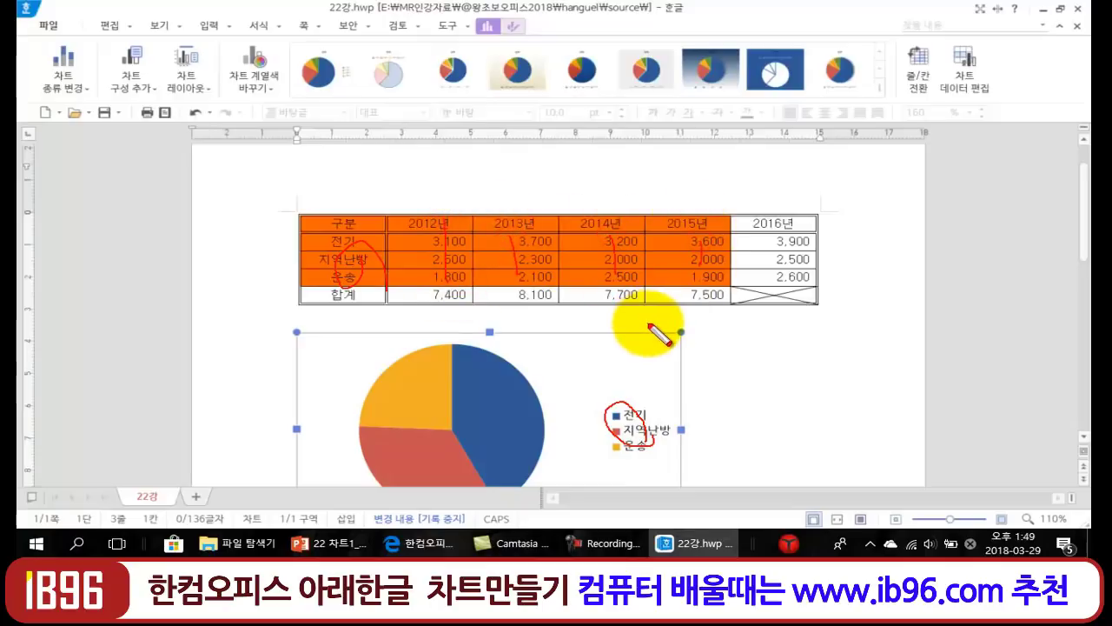
{"action": "mouse_move", "coordinate": [461, 405]}
{"action": "left_mouse_down"}
{"action": "mouse_move", "coordinate": [452, 454]}
{"action": "mouse_move", "coordinate": [415, 430]}
{"action": "mouse_move", "coordinate": [468, 411]}
{"action": "left_mouse_up"}
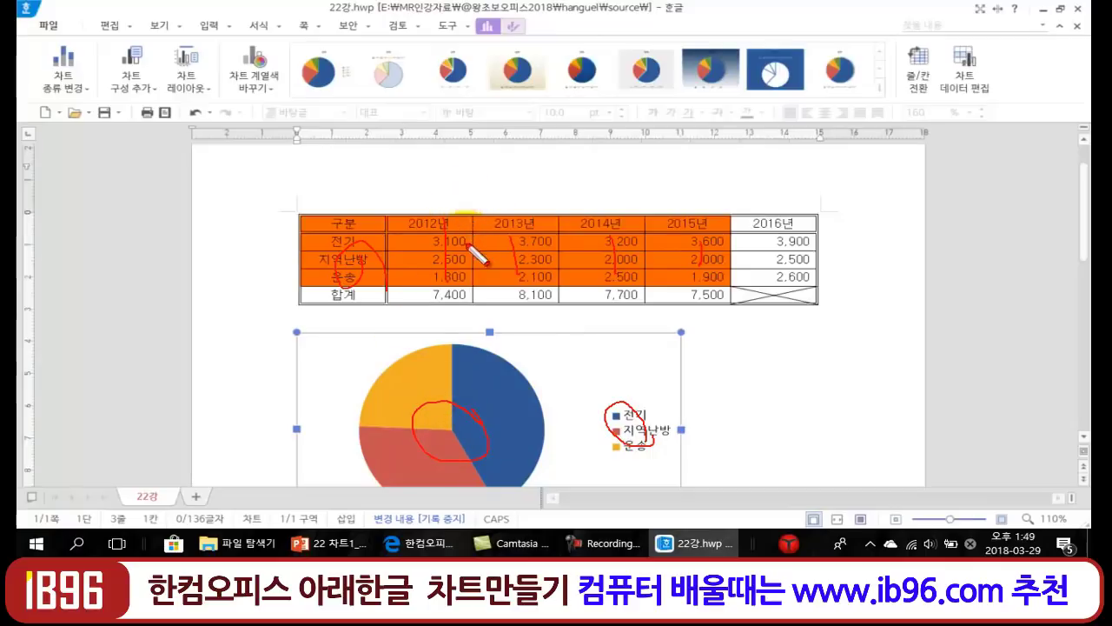
{"action": "mouse_move", "coordinate": [423, 225]}
{"action": "left_mouse_down"}
{"action": "mouse_move", "coordinate": [455, 233]}
{"action": "mouse_move", "coordinate": [417, 265]}
{"action": "mouse_move", "coordinate": [459, 250]}
{"action": "left_mouse_up"}
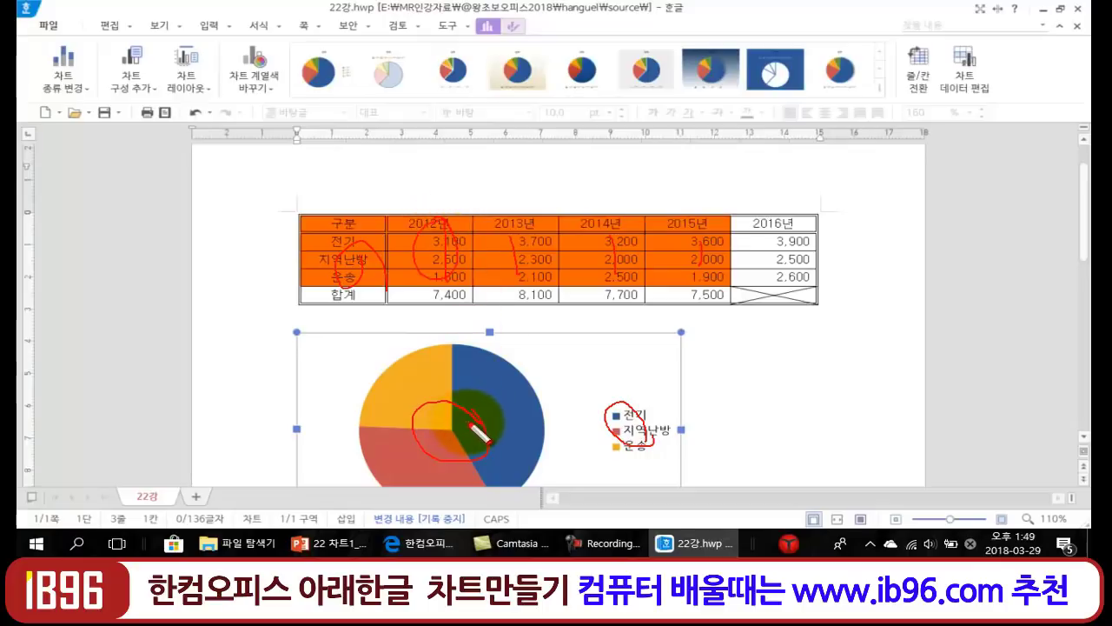
{"action": "right_click", "coordinate": [546, 391]}
{"action": "left_click", "coordinate": [781, 435]}
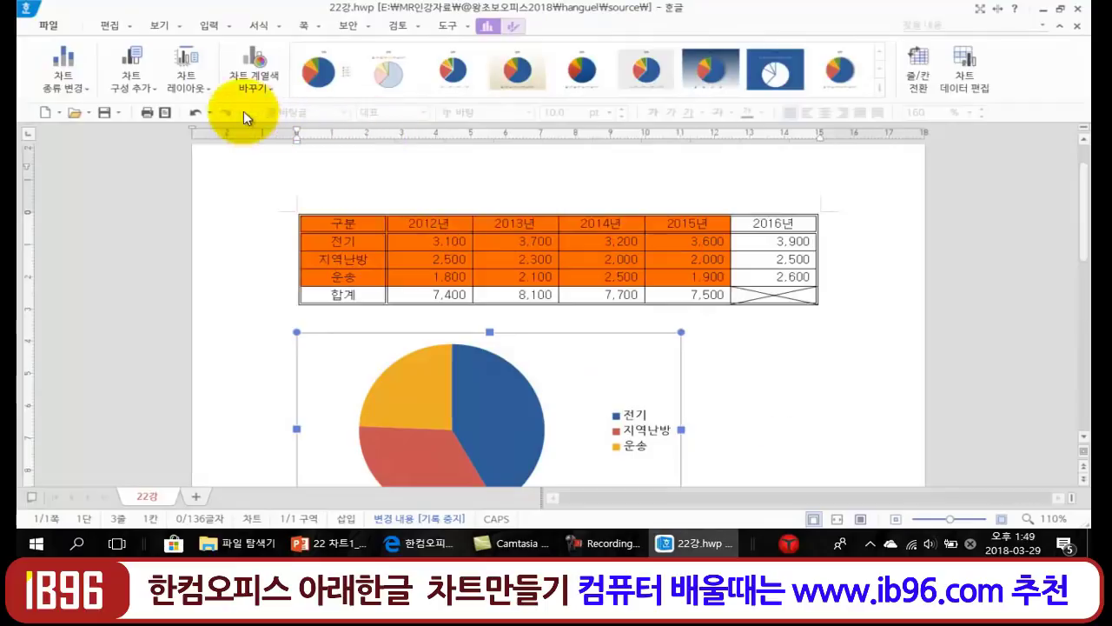
- Show data labels on the pie chart made from the table
{"action": "left_click", "coordinate": [139, 85]}
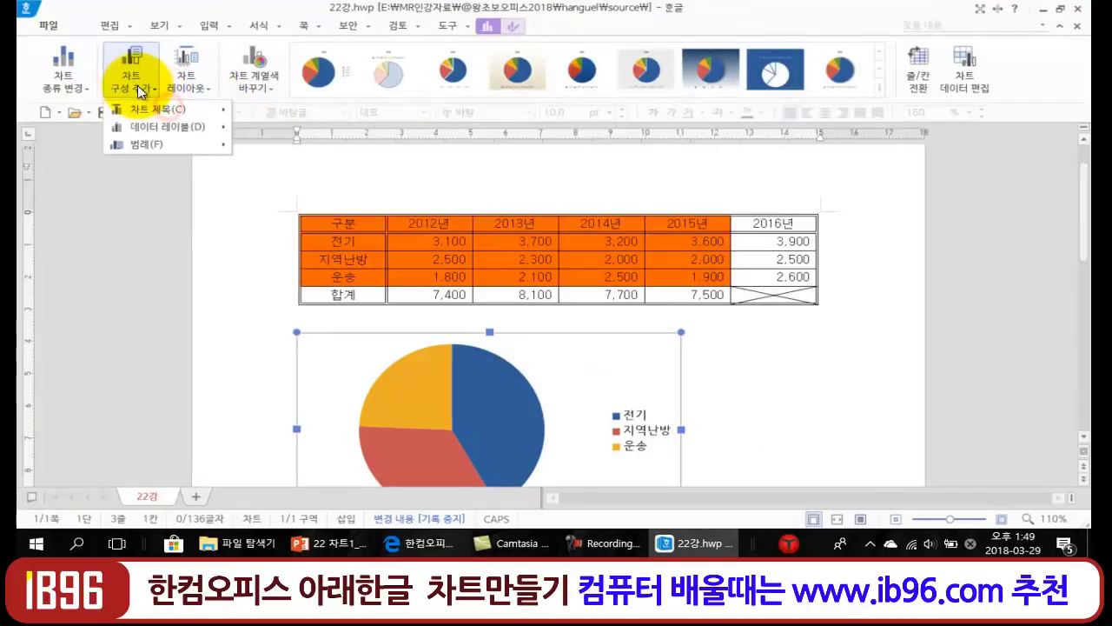
{"action": "mouse_move", "coordinate": [155, 125]}
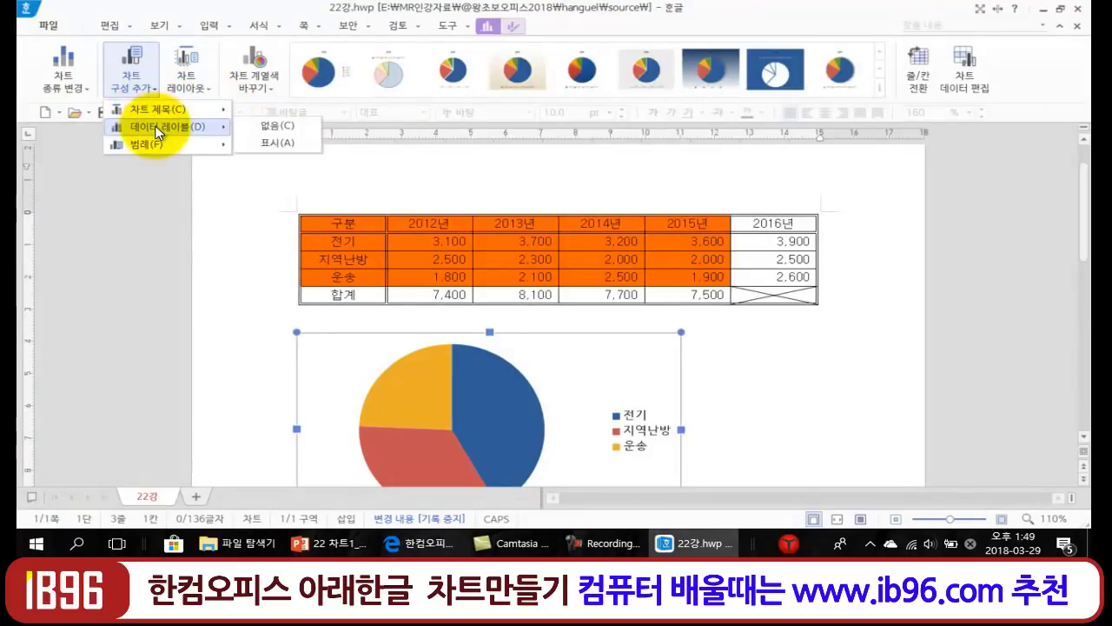
{"action": "left_click", "coordinate": [252, 142]}
{"action": "scroll", "coordinate": [607, 351], "scroll_direction": "down", "scroll_amount": 1}
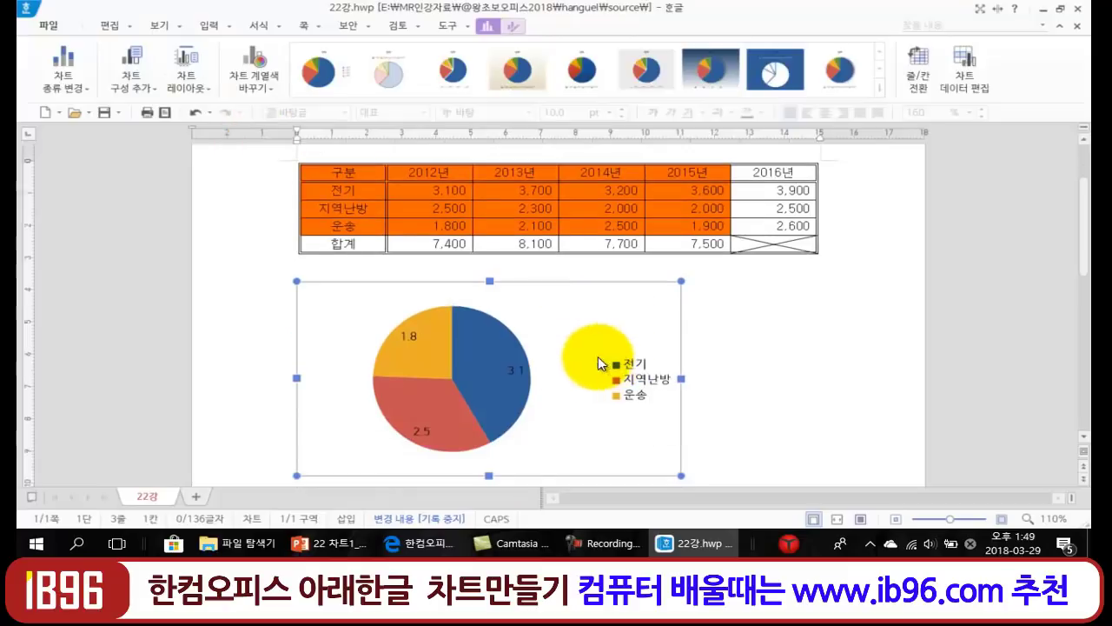
- Compare the pie chart's data labels with the 2012년 values in the table
{"action": "left_click_drag", "start_coordinate": [522, 376], "coordinate": [512, 372]}
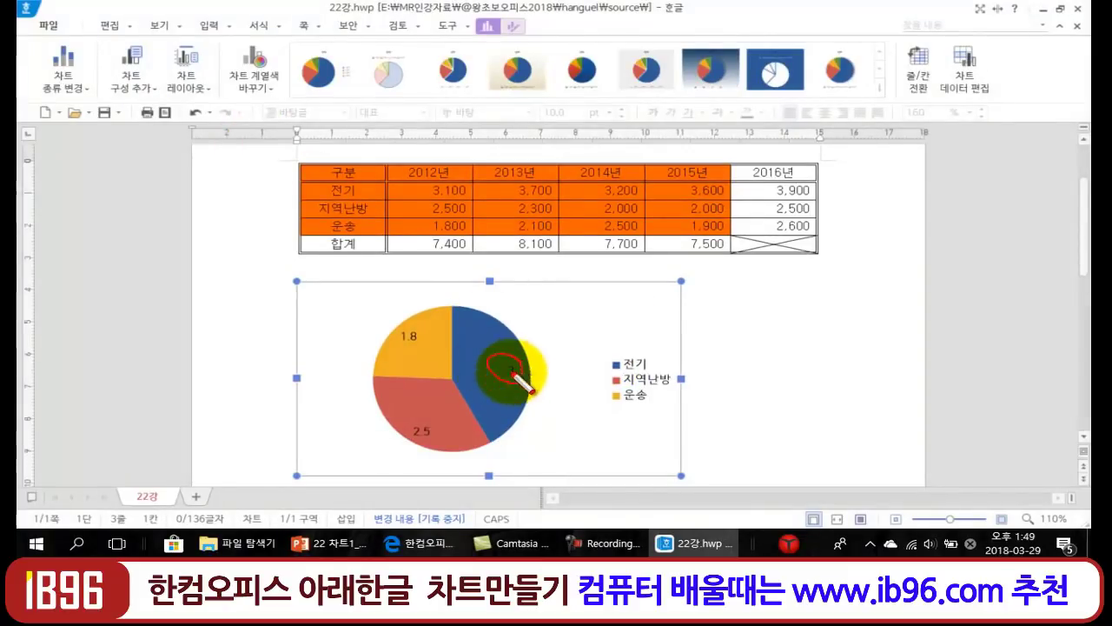
{"action": "left_click", "coordinate": [428, 186]}
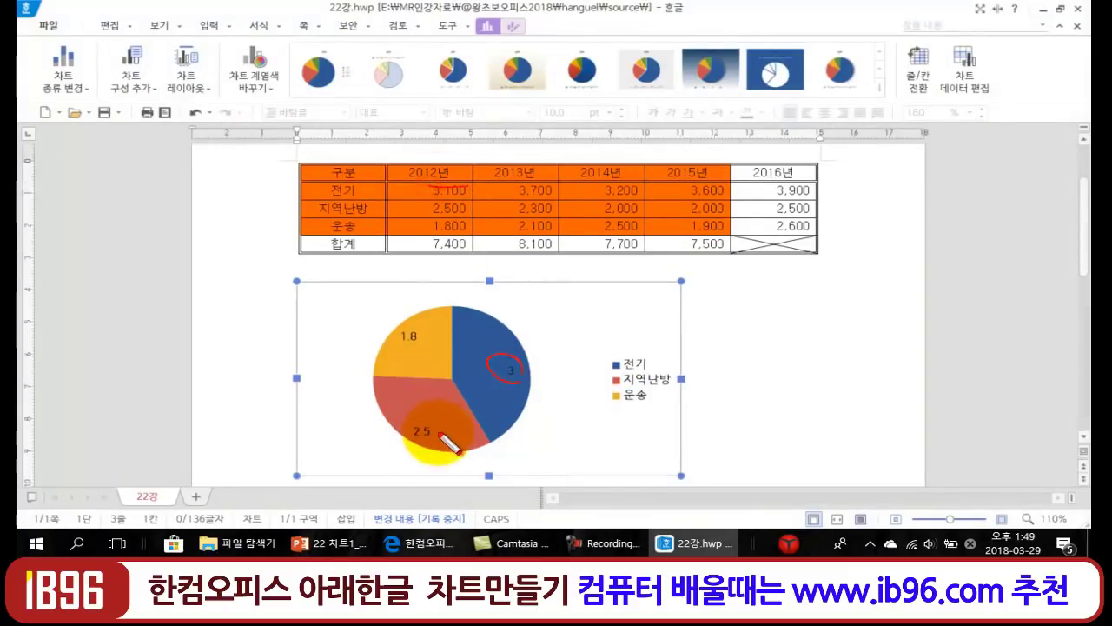
{"action": "mouse_move", "coordinate": [422, 441]}
{"action": "left_mouse_down"}
{"action": "mouse_move", "coordinate": [417, 426]}
{"action": "mouse_move", "coordinate": [443, 440]}
{"action": "left_mouse_up"}
{"action": "left_click_drag", "start_coordinate": [629, 383], "coordinate": [669, 382]}
{"action": "left_click_drag", "start_coordinate": [432, 213], "coordinate": [489, 212]}
{"action": "left_click_drag", "start_coordinate": [395, 345], "coordinate": [423, 345]}
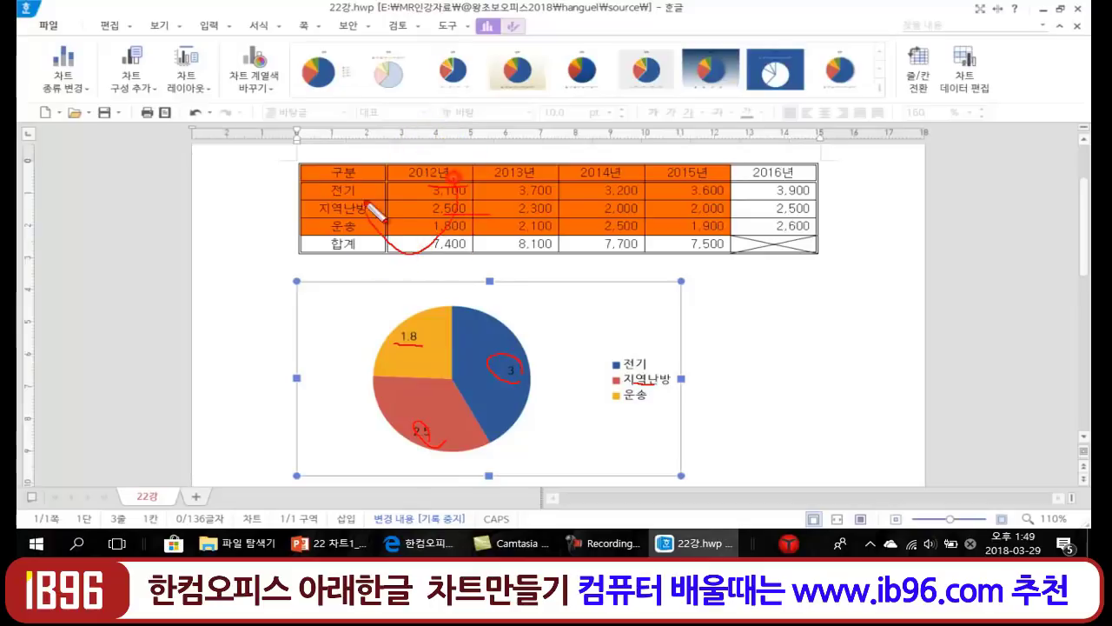
{"action": "key", "text": "Escape"}
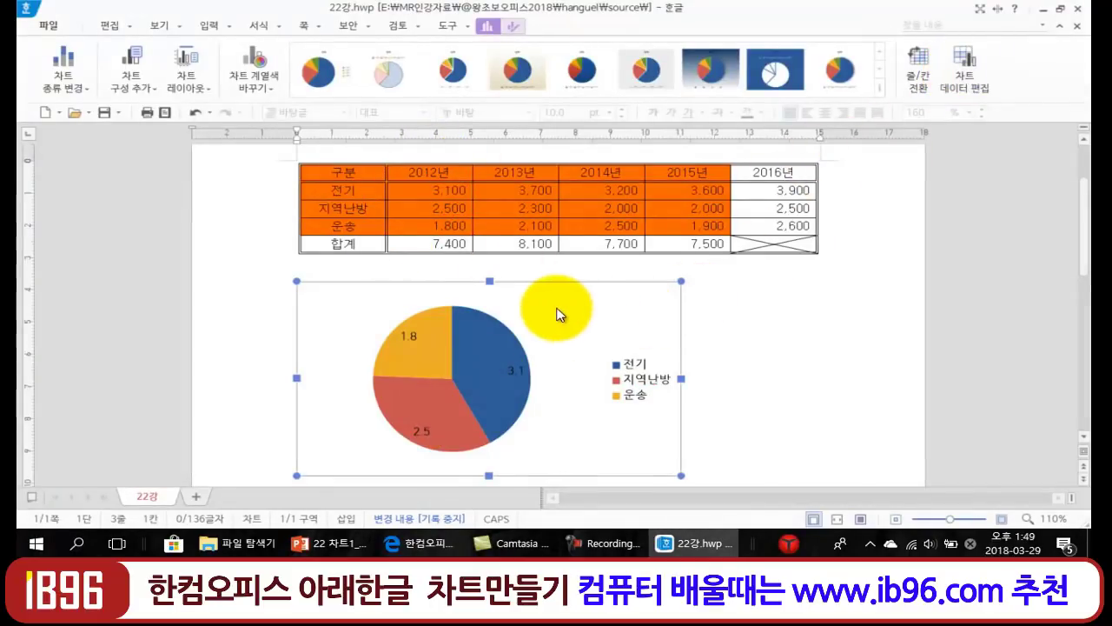
- Open the pie chart's data to examine how the 2012년 column relates to the slices, and close the data editor
{"action": "left_click", "coordinate": [966, 65]}
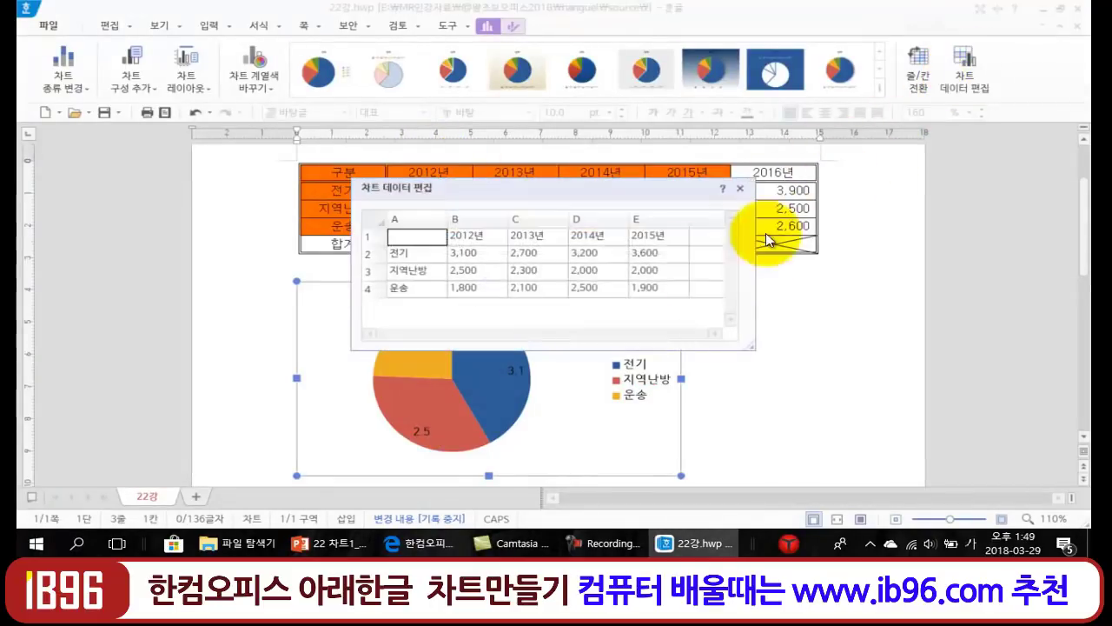
{"action": "mouse_move", "coordinate": [502, 270]}
{"action": "left_mouse_down"}
{"action": "mouse_move", "coordinate": [485, 309]}
{"action": "mouse_move", "coordinate": [497, 228]}
{"action": "mouse_move", "coordinate": [492, 313]}
{"action": "left_mouse_up"}
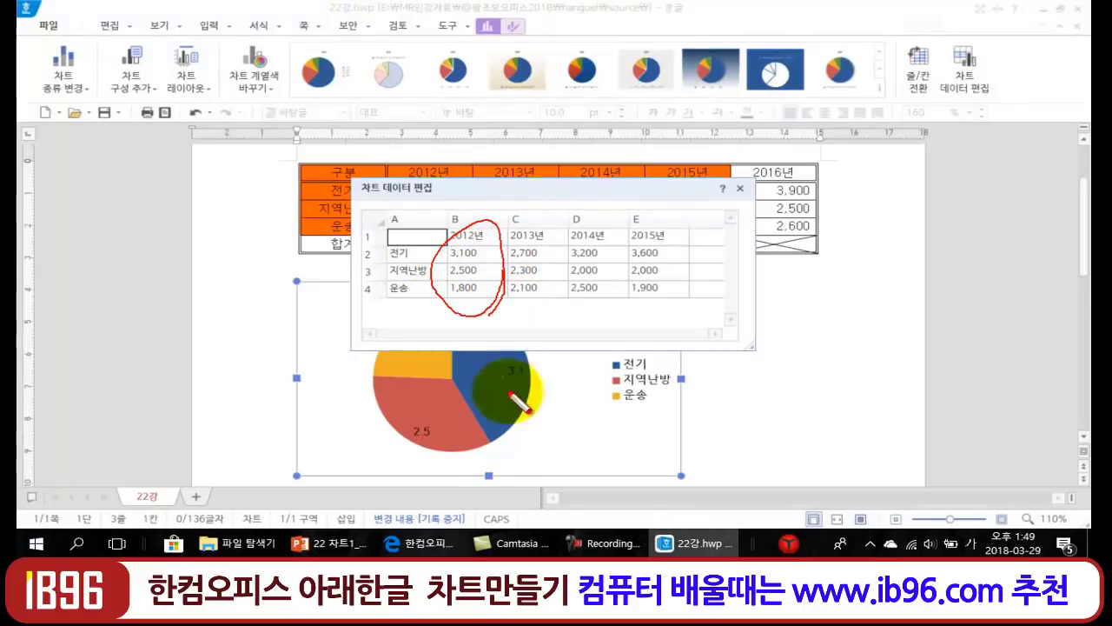
{"action": "left_click_drag", "start_coordinate": [460, 373], "coordinate": [466, 388]}
{"action": "key", "text": "Escape"}
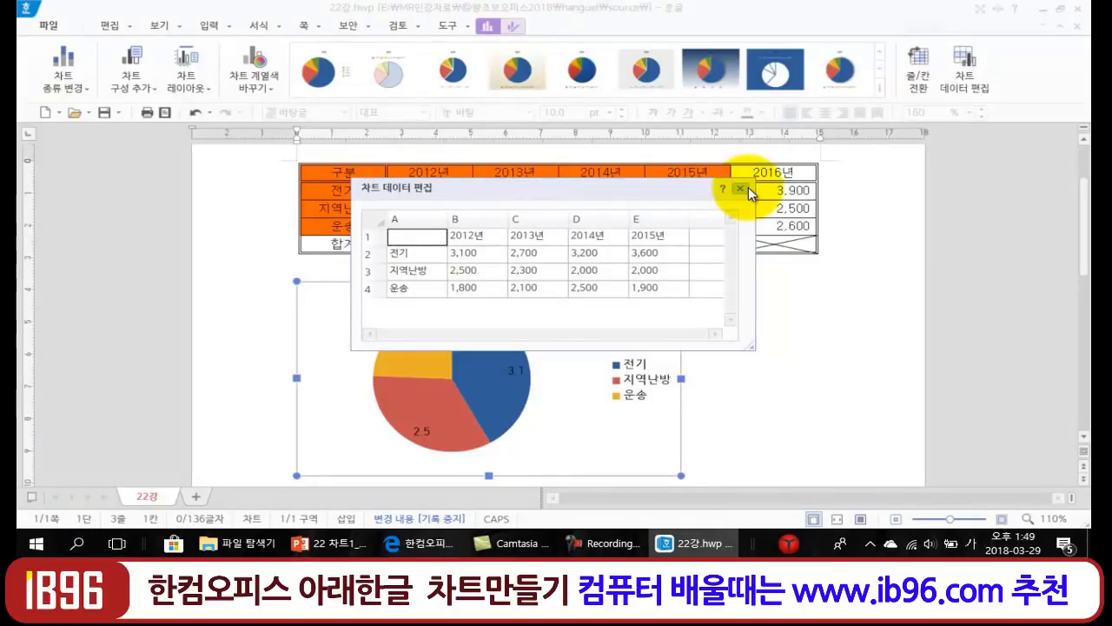
{"action": "left_click", "coordinate": [748, 187]}
- Change the pie chart made from the table to a line chart with markers
{"action": "left_click", "coordinate": [737, 318]}
{"action": "scroll", "coordinate": [734, 338], "scroll_direction": "down", "scroll_amount": 5}
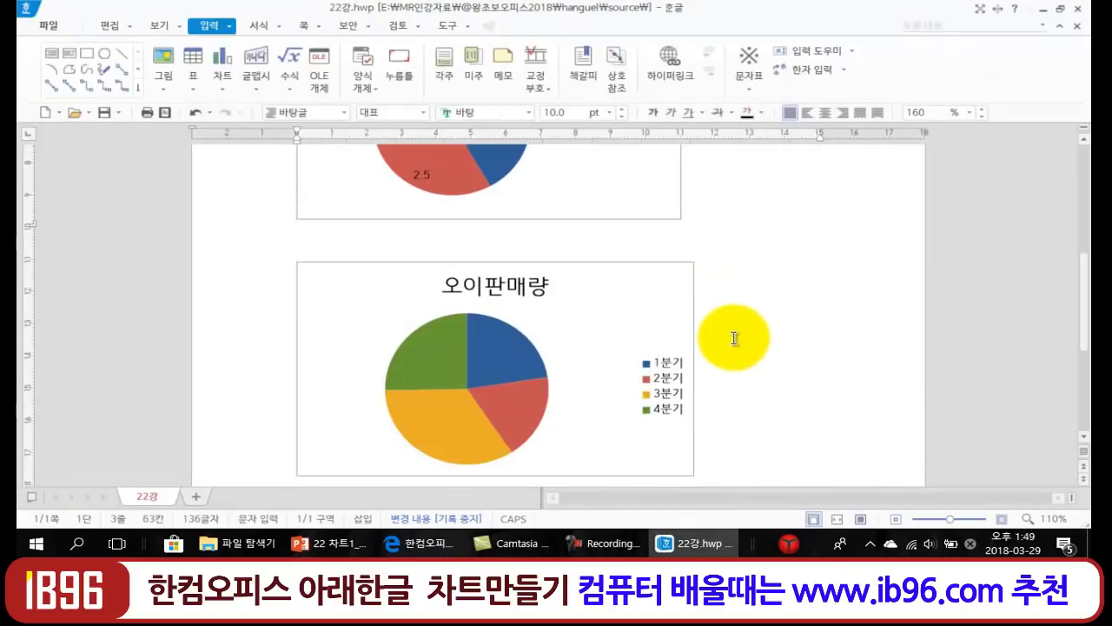
{"action": "scroll", "coordinate": [584, 314], "scroll_direction": "up", "scroll_amount": 4}
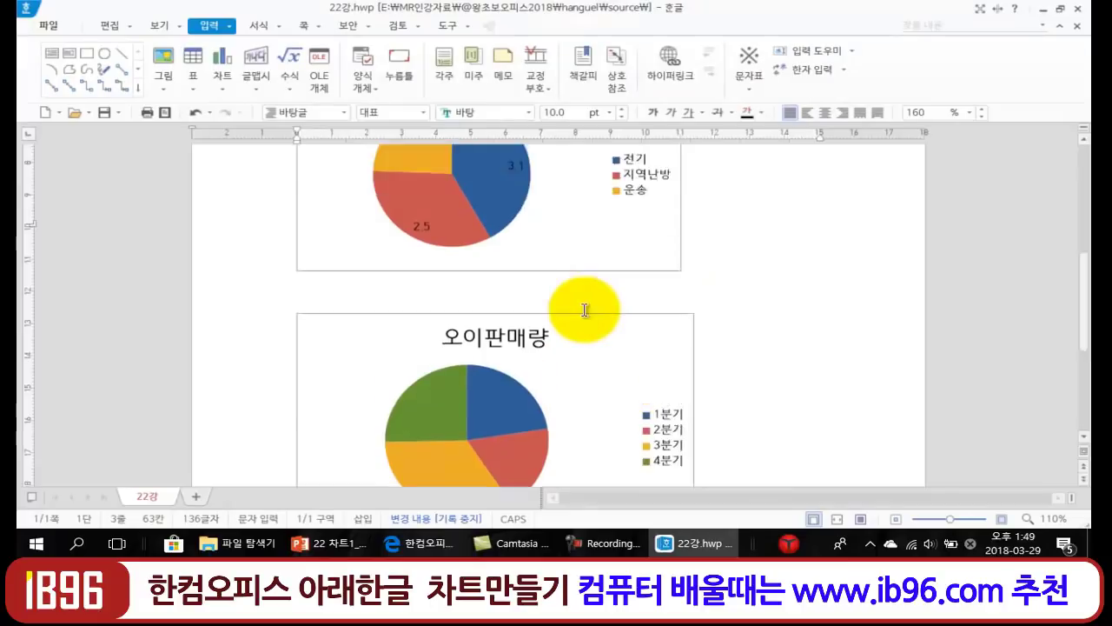
{"action": "left_click", "coordinate": [579, 309]}
{"action": "scroll", "coordinate": [591, 316], "scroll_direction": "down", "scroll_amount": 3}
{"action": "scroll", "coordinate": [590, 318], "scroll_direction": "up", "scroll_amount": 3}
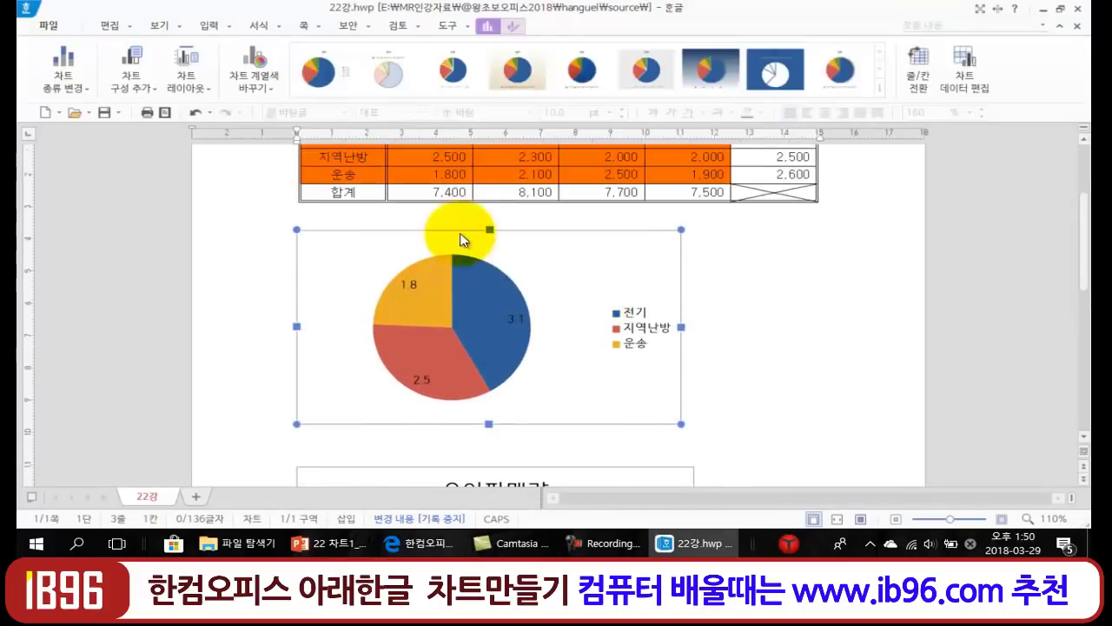
{"action": "left_click", "coordinate": [75, 85]}
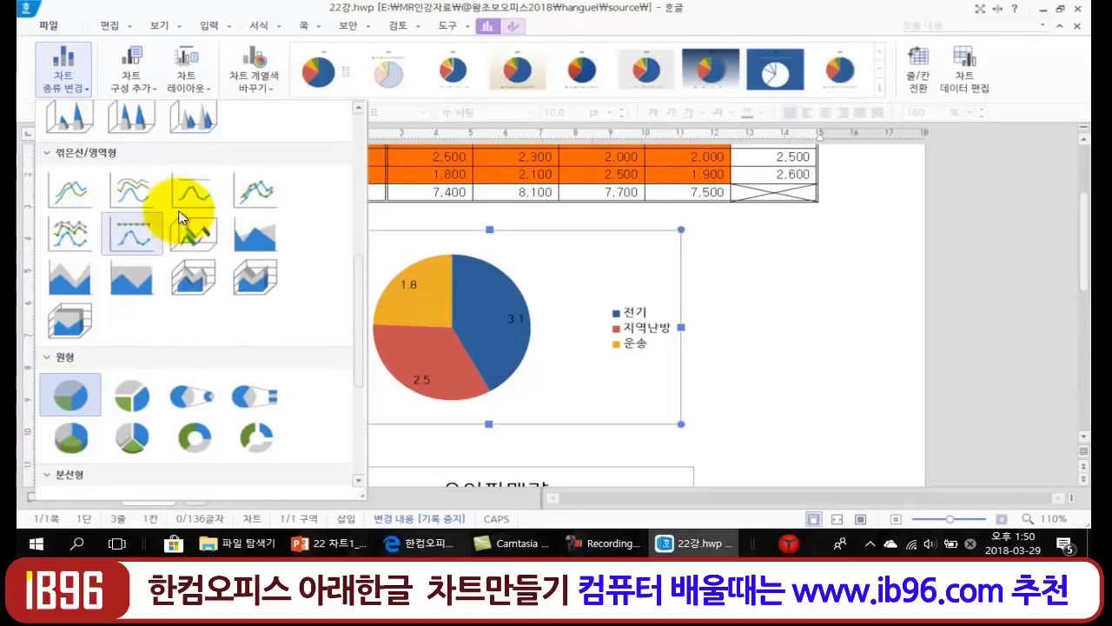
{"action": "left_click", "coordinate": [243, 198]}
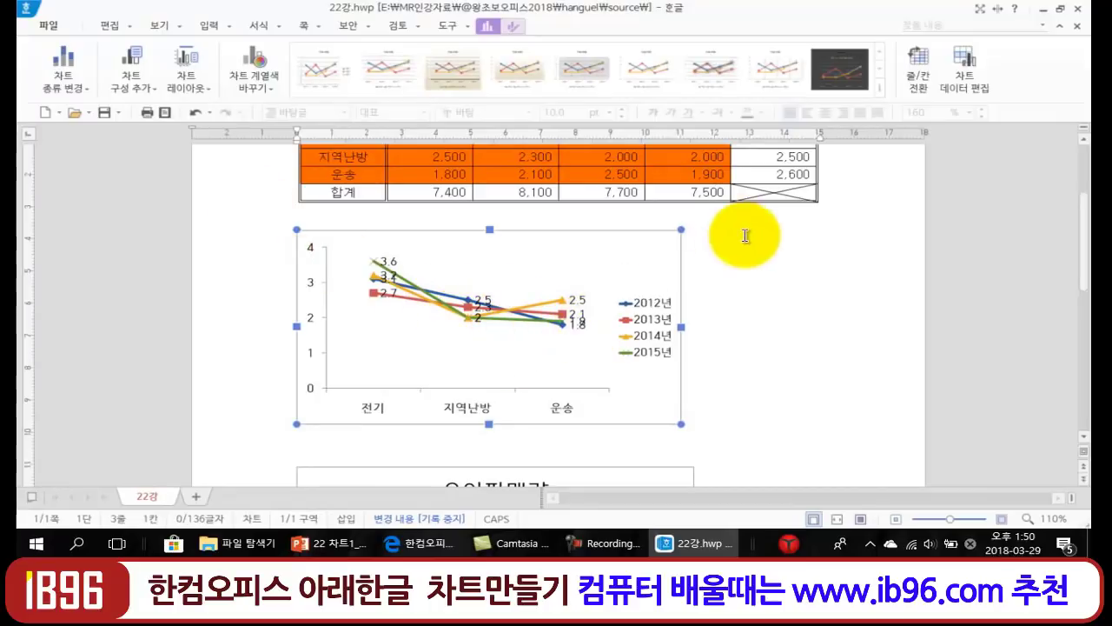
- Look over the component, layout, series colour and style options offered for the line chart, and deselect the chart
{"action": "mouse_move", "coordinate": [452, 115]}
{"action": "left_mouse_down"}
{"action": "mouse_move", "coordinate": [139, 109]}
{"action": "mouse_move", "coordinate": [121, 65]}
{"action": "mouse_move", "coordinate": [652, 44]}
{"action": "mouse_move", "coordinate": [869, 87]}
{"action": "mouse_move", "coordinate": [426, 132]}
{"action": "left_mouse_up"}
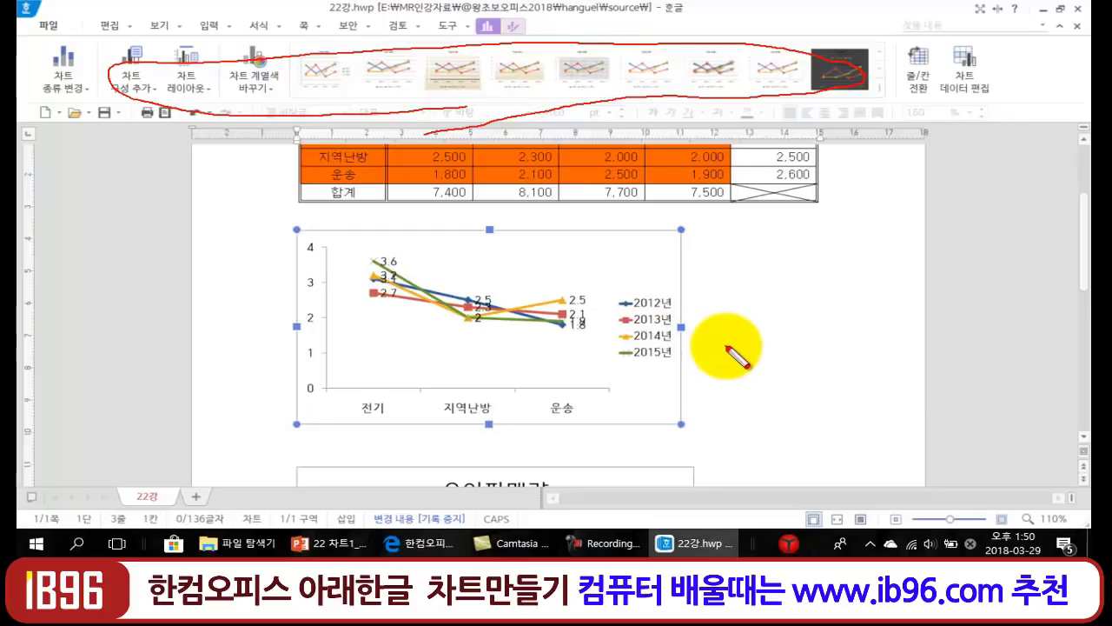
{"action": "key", "text": "Escape"}
{"action": "left_click", "coordinate": [754, 303]}
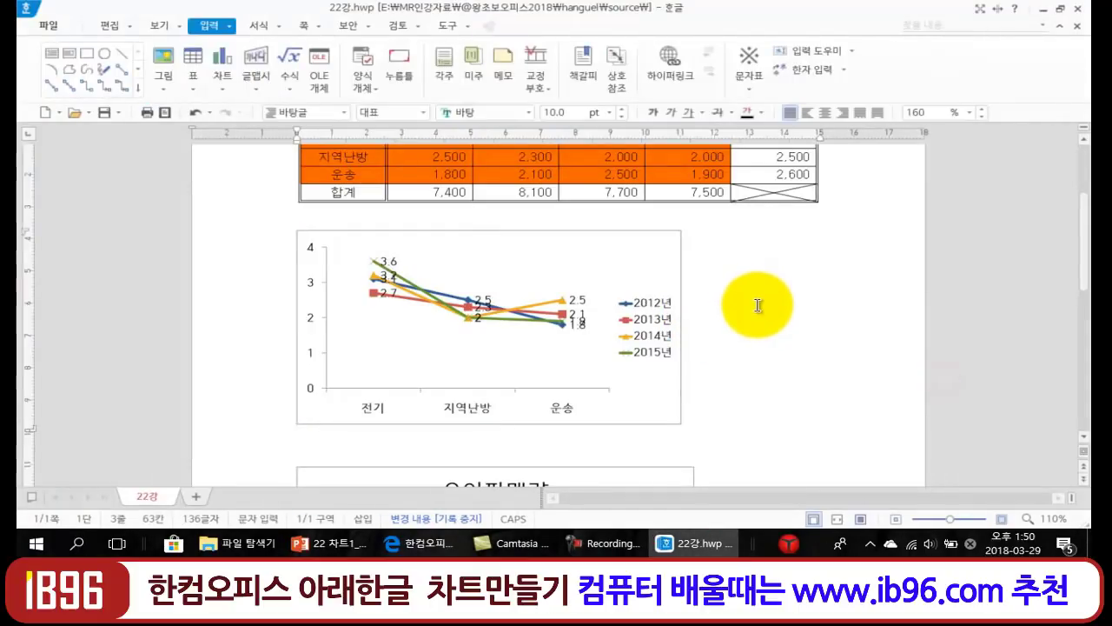
- Create a column chart from the table's header, 전기 and 운송 rows for 2012년 to 2014년, and move its data editor aside
{"action": "scroll", "coordinate": [752, 311], "scroll_direction": "up", "scroll_amount": 2}
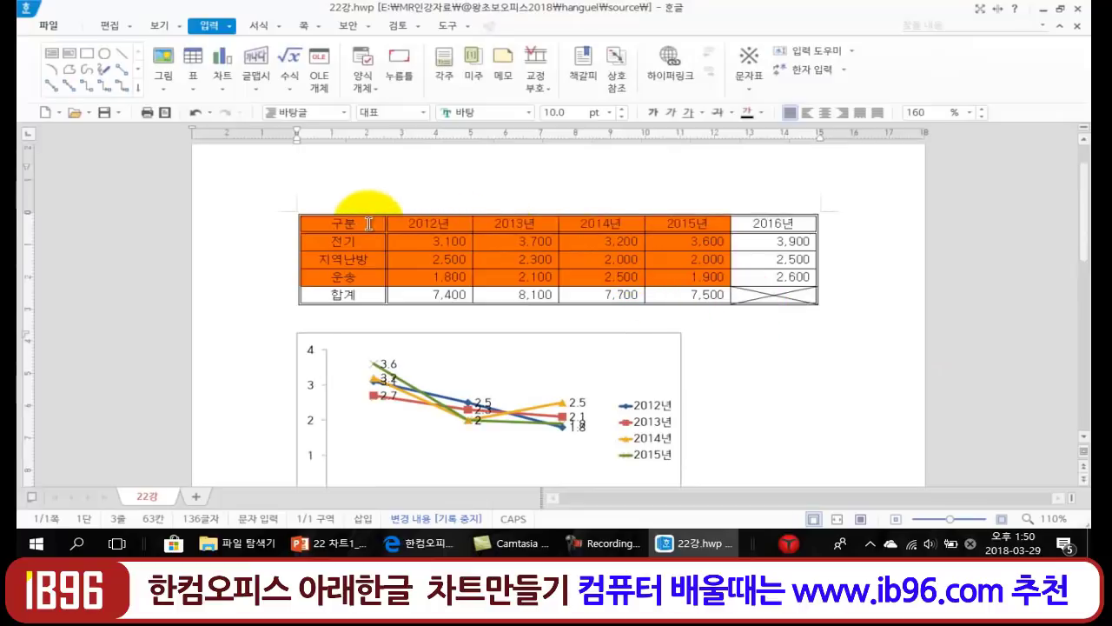
{"action": "left_click_drag", "start_coordinate": [359, 225], "coordinate": [604, 244]}
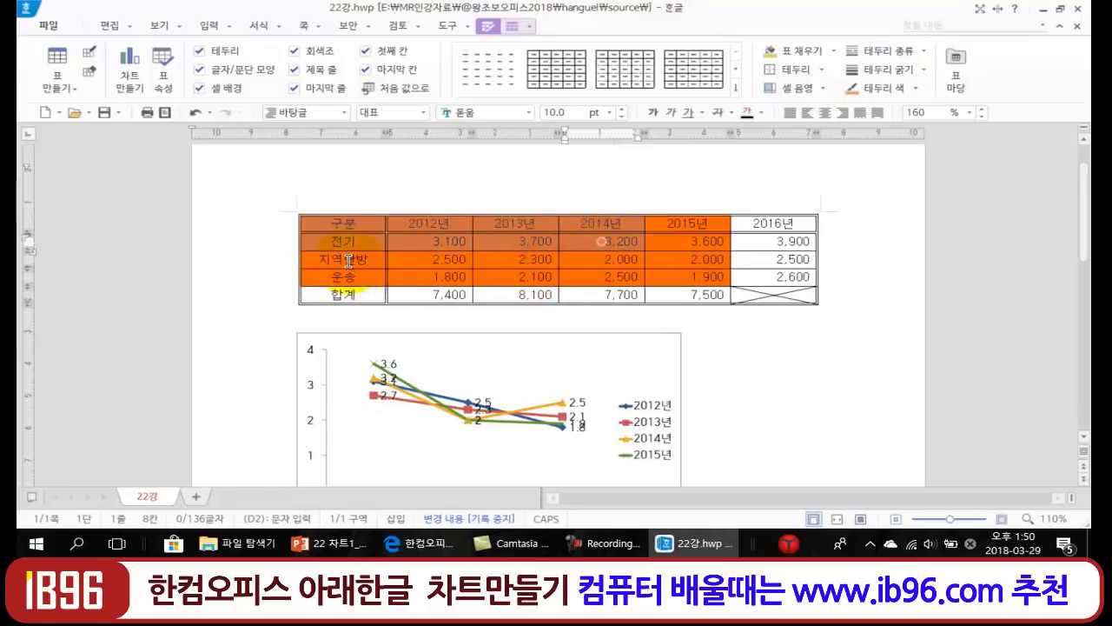
{"action": "left_click_drag", "start_coordinate": [368, 279], "coordinate": [583, 274]}
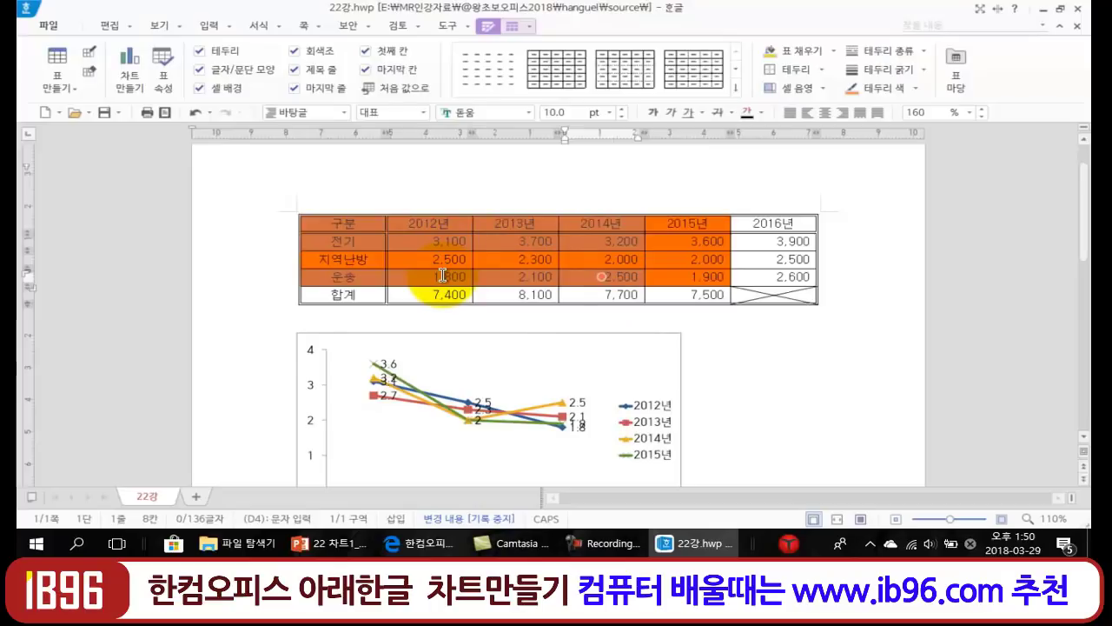
{"action": "left_click", "coordinate": [132, 83]}
{"action": "left_click_drag", "start_coordinate": [478, 196], "coordinate": [759, 139]}
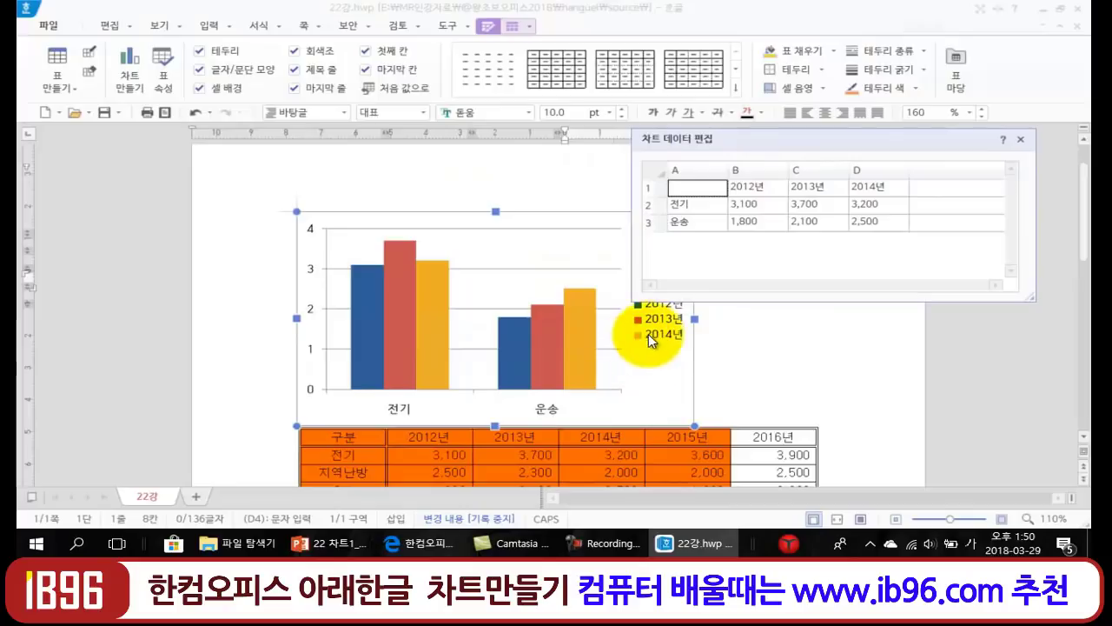
- Compare the new column chart's legend entries and category labels with its chart data
{"action": "mouse_move", "coordinate": [665, 349]}
{"action": "left_mouse_down"}
{"action": "mouse_move", "coordinate": [680, 338]}
{"action": "mouse_move", "coordinate": [632, 301]}
{"action": "mouse_move", "coordinate": [667, 316]}
{"action": "mouse_move", "coordinate": [658, 356]}
{"action": "left_mouse_up"}
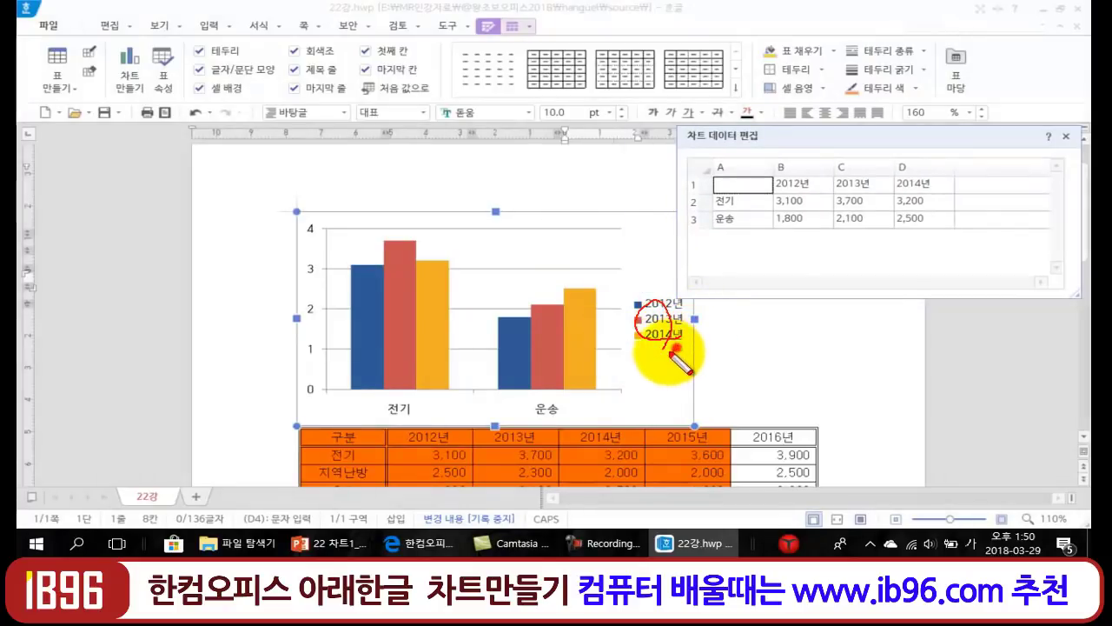
{"action": "left_click_drag", "start_coordinate": [592, 404], "coordinate": [408, 420]}
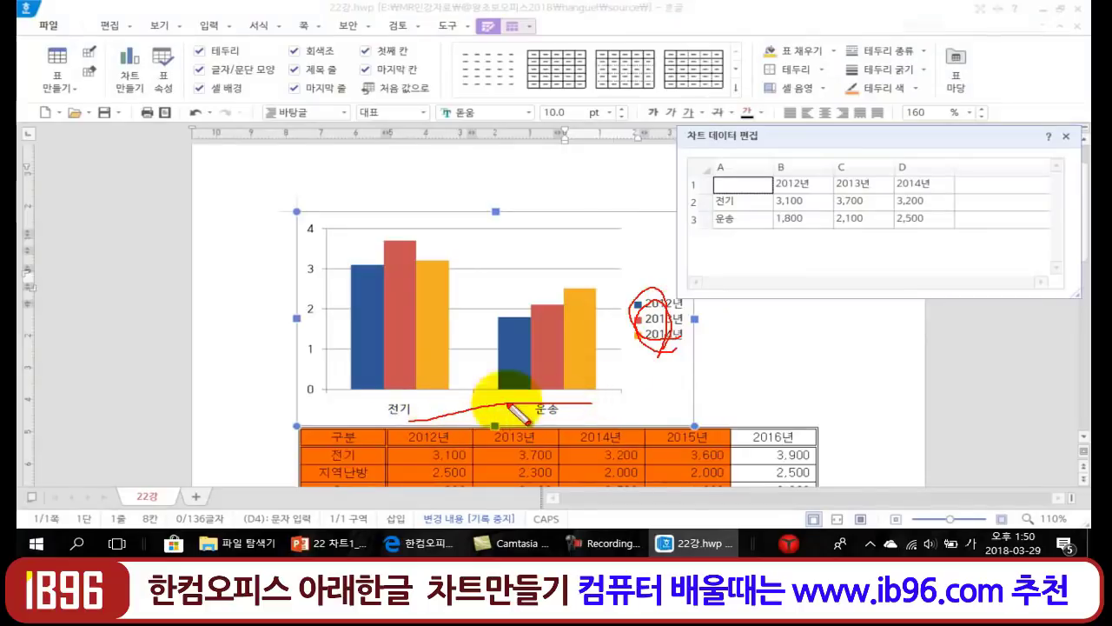
{"action": "right_click", "coordinate": [800, 245]}
- Close the data editor and switch the rows and columns of the new column chart
{"action": "left_click", "coordinate": [827, 237]}
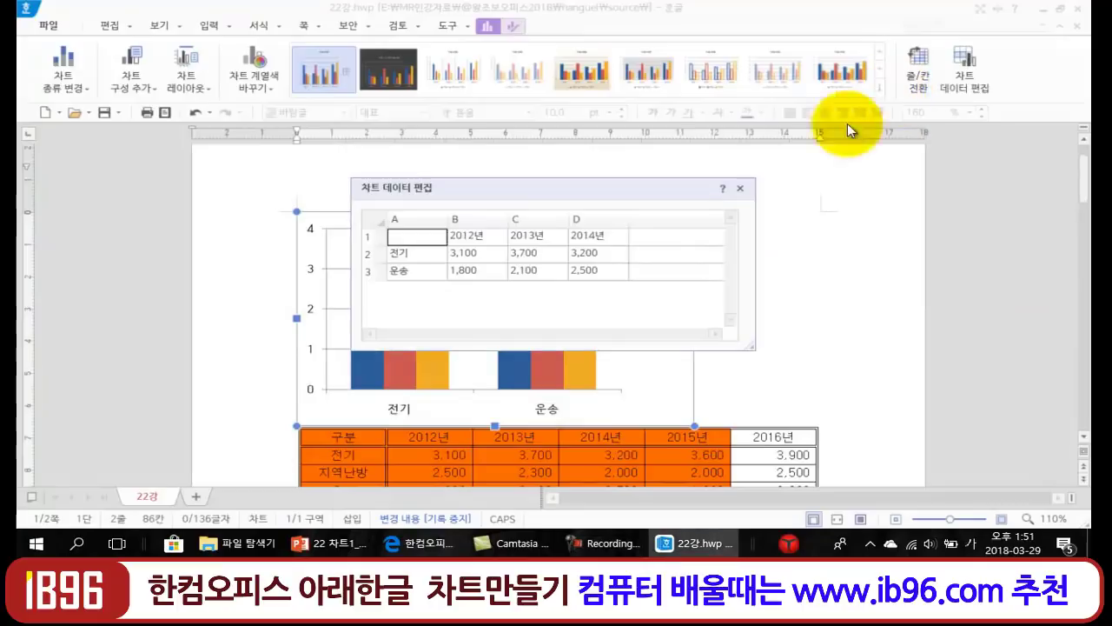
{"action": "left_click", "coordinate": [752, 186]}
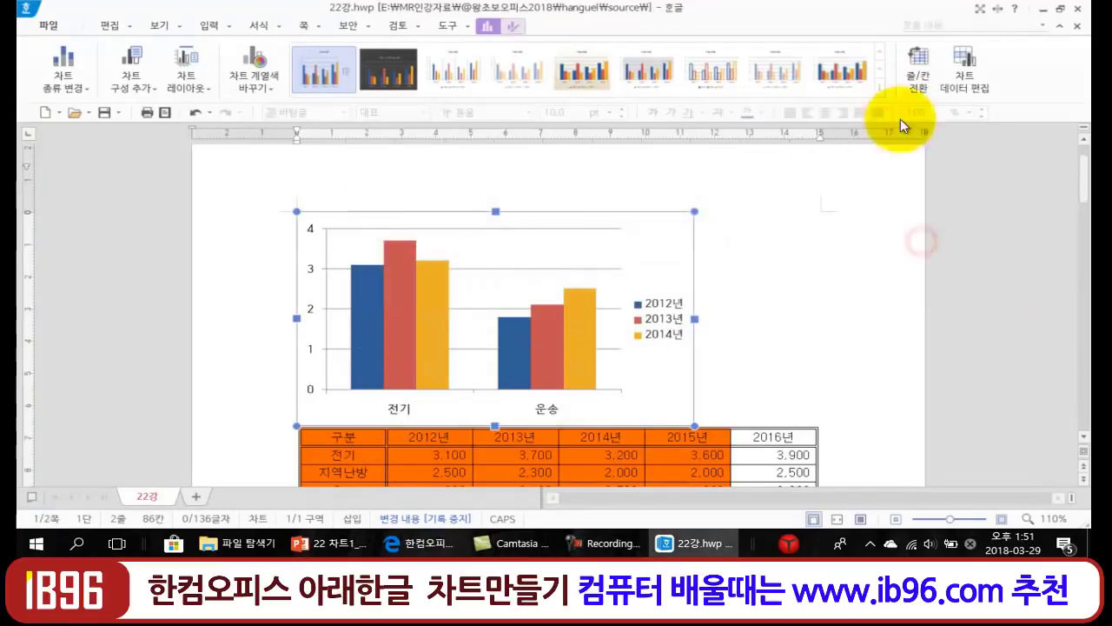
{"action": "left_click", "coordinate": [919, 76]}
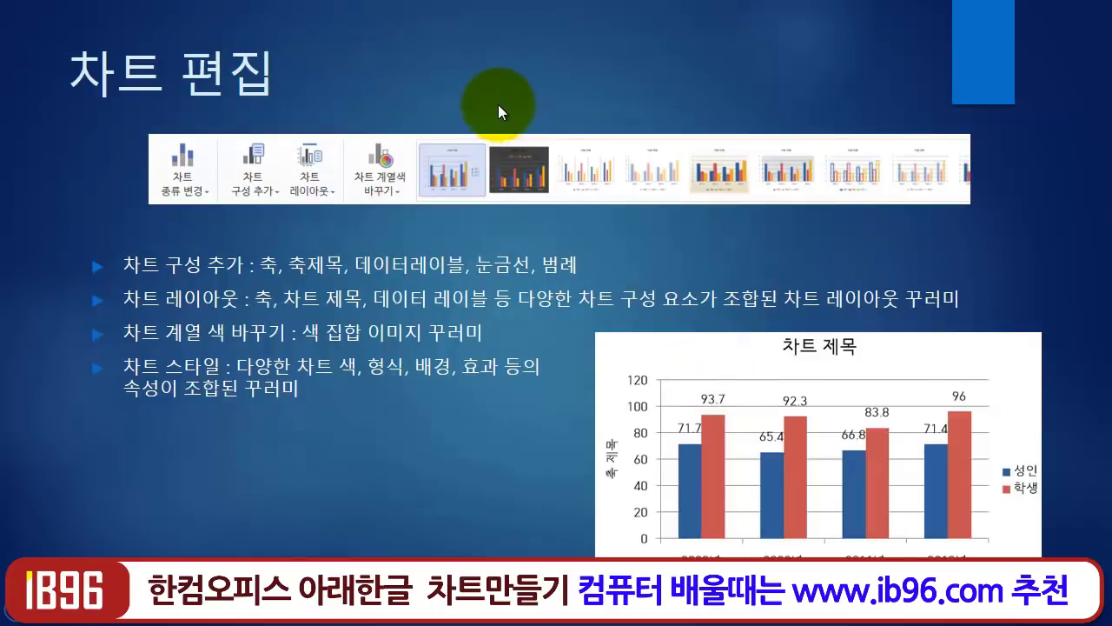
{"action": "key", "text": "ctrl+p"}
{"action": "mouse_move", "coordinate": [201, 194]}
{"action": "left_mouse_down"}
{"action": "mouse_move", "coordinate": [170, 193]}
{"action": "mouse_move", "coordinate": [173, 161]}
{"action": "mouse_move", "coordinate": [204, 169]}
{"action": "mouse_move", "coordinate": [197, 195]}
{"action": "left_mouse_up"}
{"action": "mouse_move", "coordinate": [276, 179]}
{"action": "left_mouse_down"}
{"action": "mouse_move", "coordinate": [233, 189]}
{"action": "mouse_move", "coordinate": [239, 150]}
{"action": "mouse_move", "coordinate": [276, 169]}
{"action": "mouse_move", "coordinate": [273, 192]}
{"action": "left_mouse_up"}
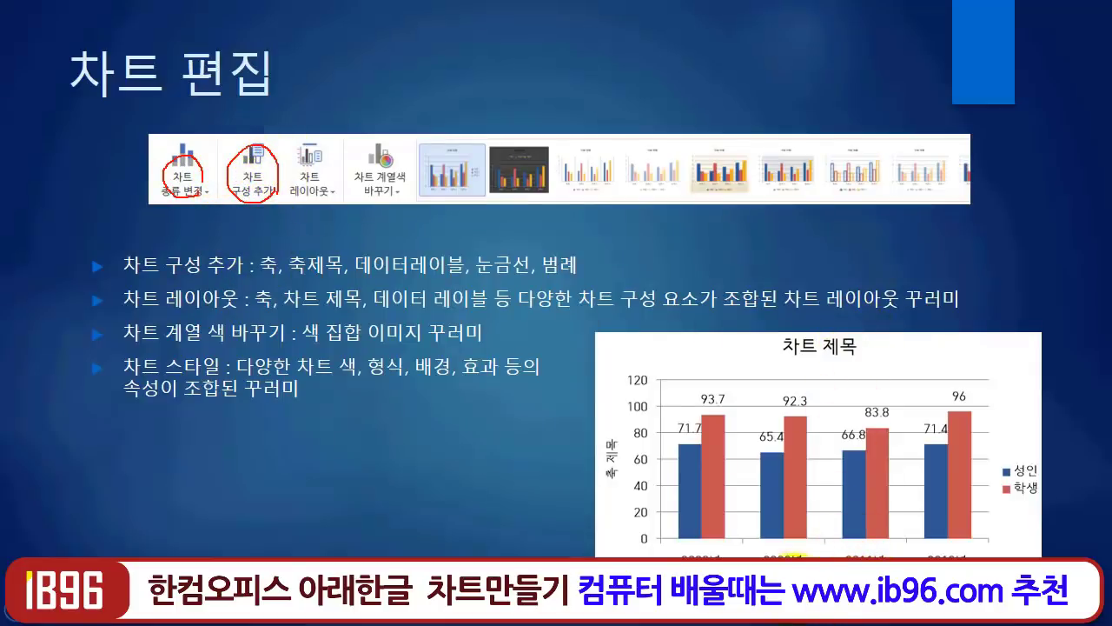
{"action": "mouse_move", "coordinate": [628, 451]}
{"action": "left_mouse_down"}
{"action": "mouse_move", "coordinate": [590, 461]}
{"action": "mouse_move", "coordinate": [609, 456]}
{"action": "left_mouse_up"}
{"action": "mouse_move", "coordinate": [805, 346]}
{"action": "left_mouse_down"}
{"action": "mouse_move", "coordinate": [833, 373]}
{"action": "mouse_move", "coordinate": [825, 334]}
{"action": "mouse_move", "coordinate": [786, 348]}
{"action": "mouse_move", "coordinate": [860, 346]}
{"action": "left_mouse_up"}
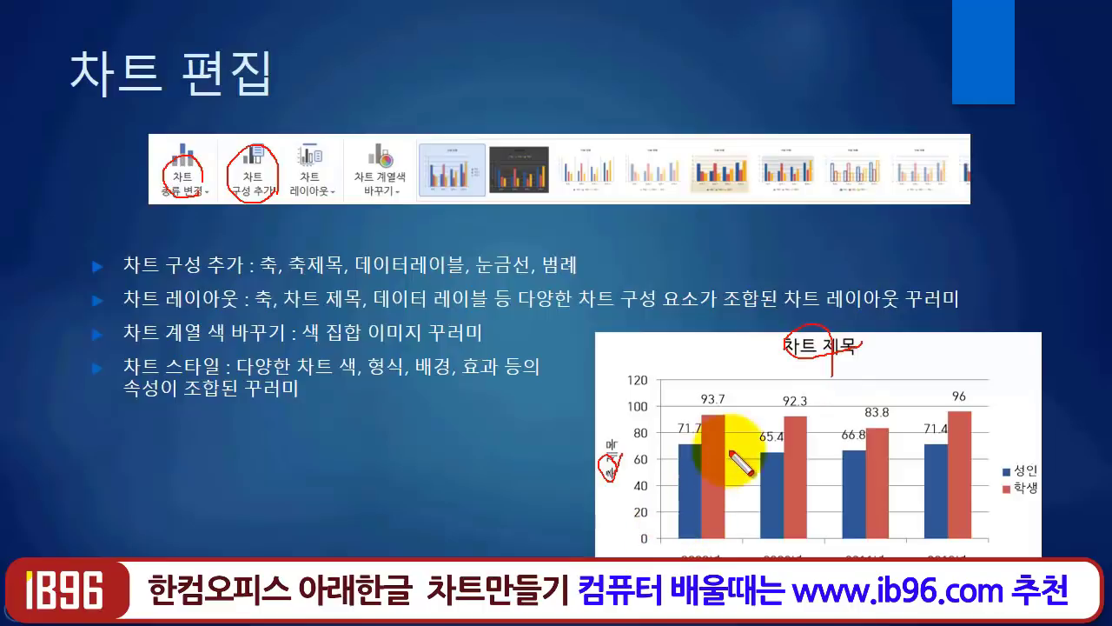
{"action": "left_click", "coordinate": [707, 399]}
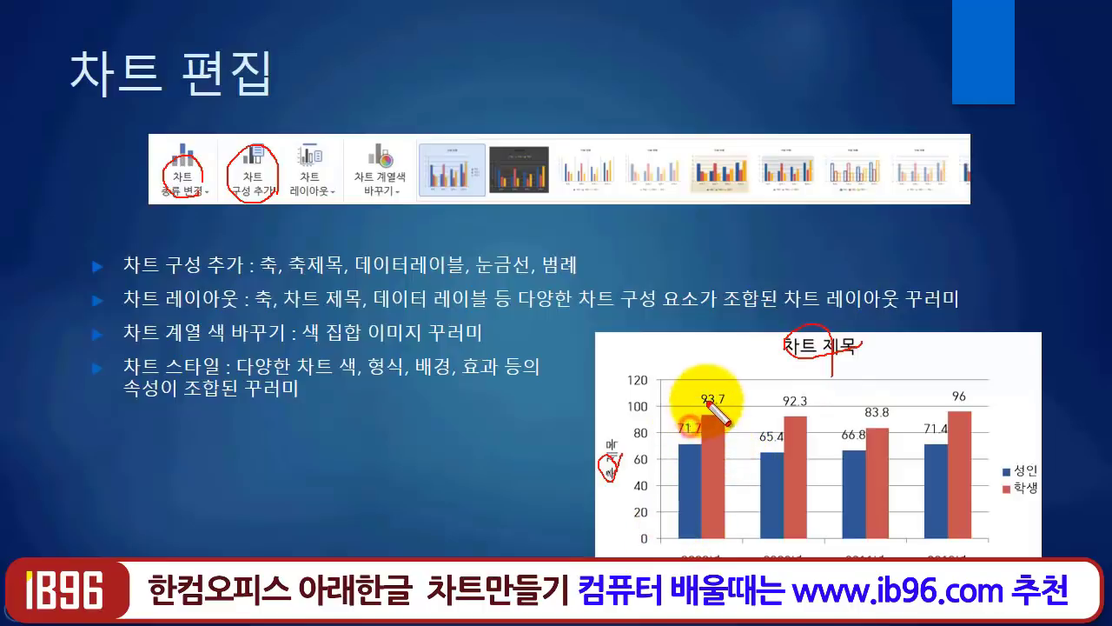